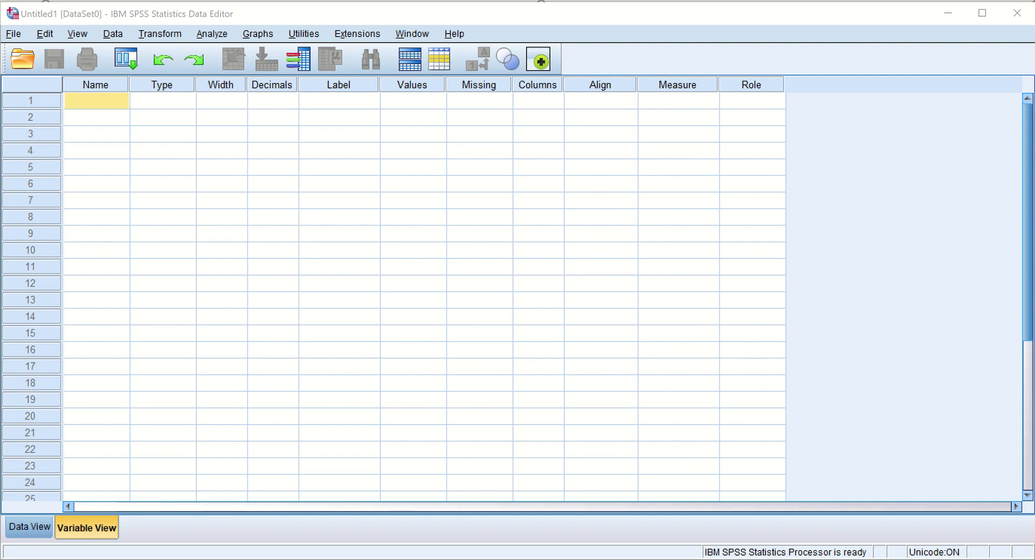
- Name the first variable in the empty variable list Age
click(88, 101)
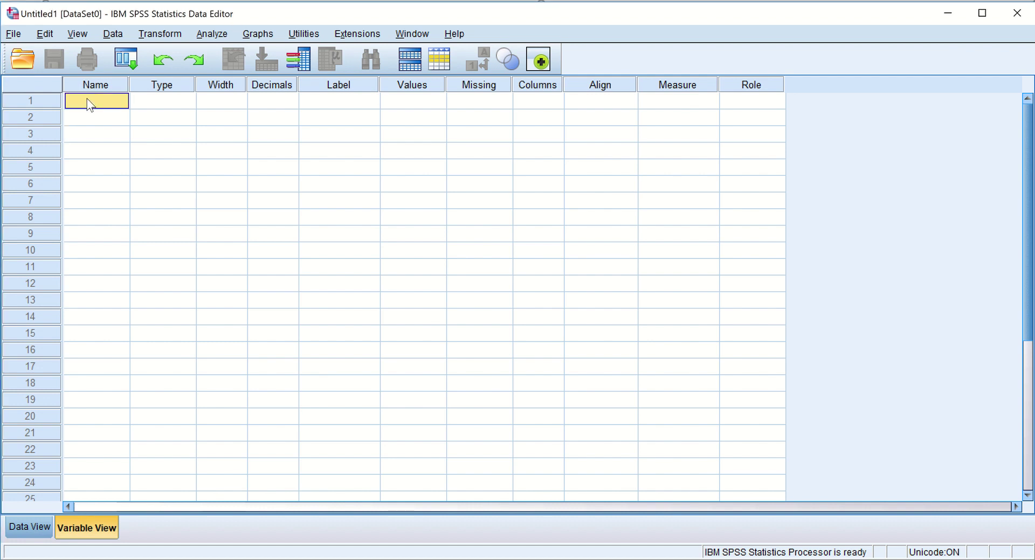
click(87, 102)
key(alt+Tab)
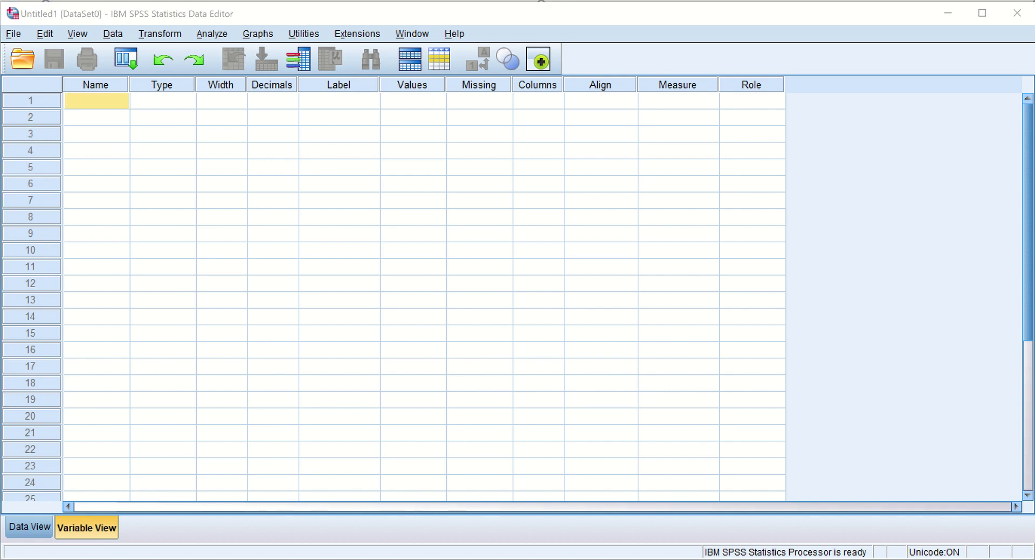
click(114, 104)
click(115, 103)
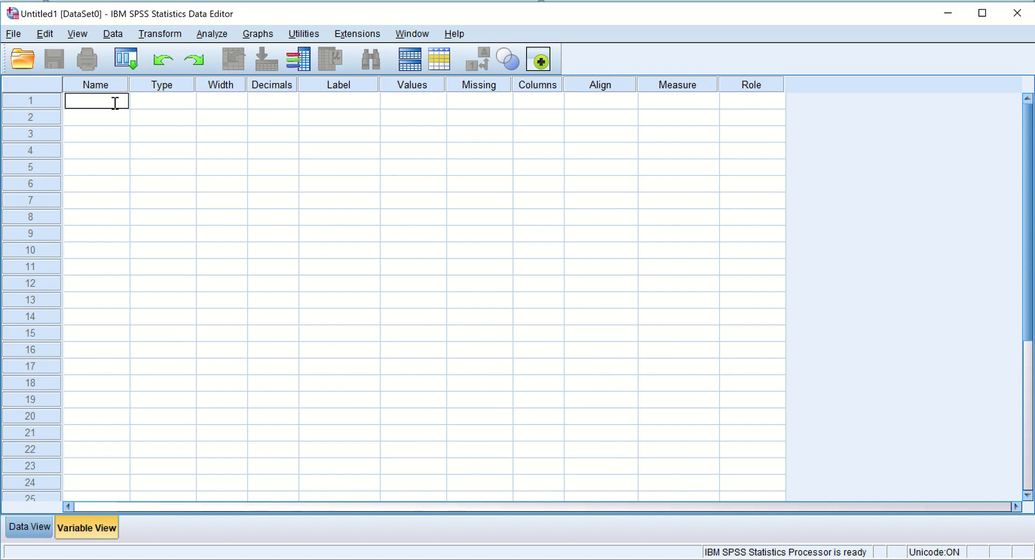
text(Age)
key(Tab)
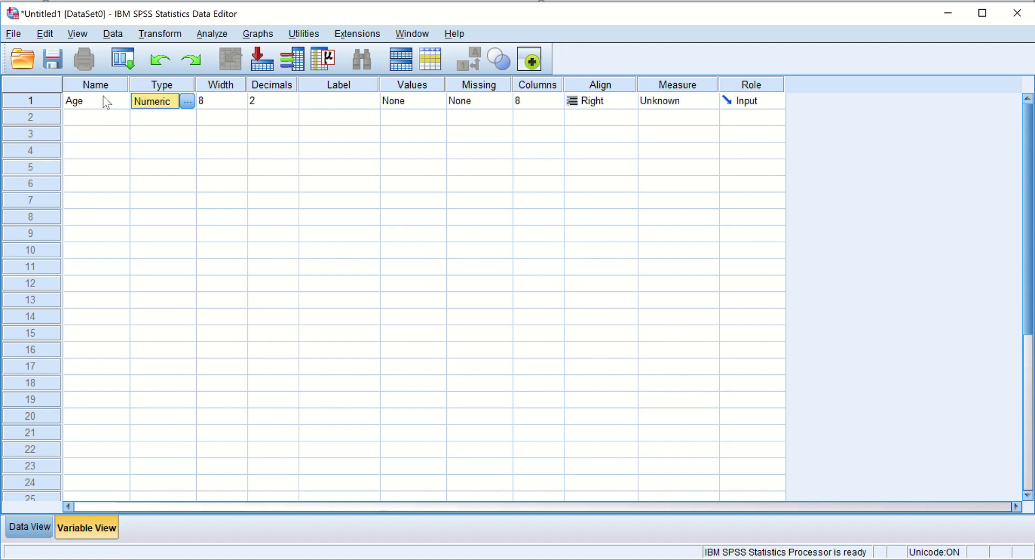
- Review the available variable types for Age and keep Numeric
click(188, 101)
drag(466, 167, 391, 128)
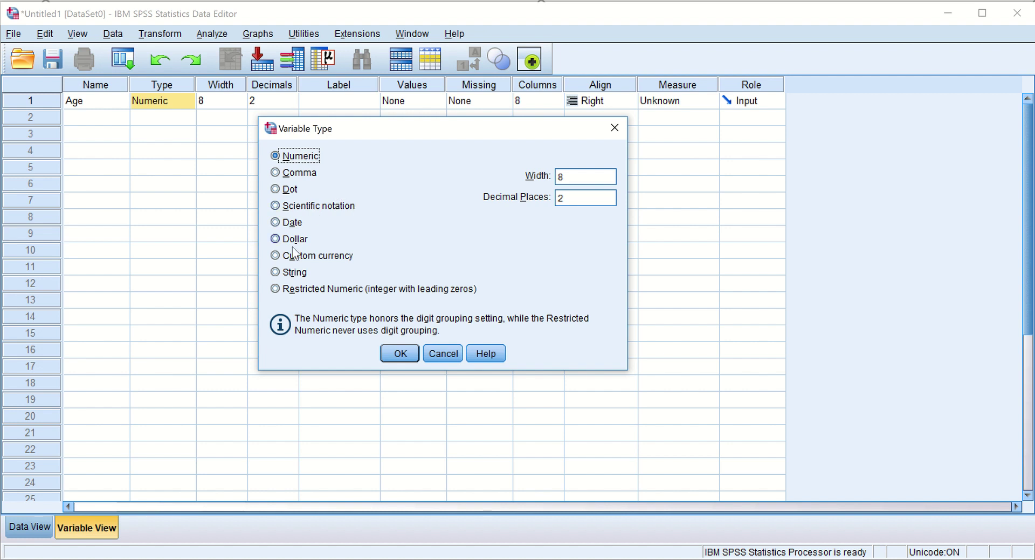
click(407, 354)
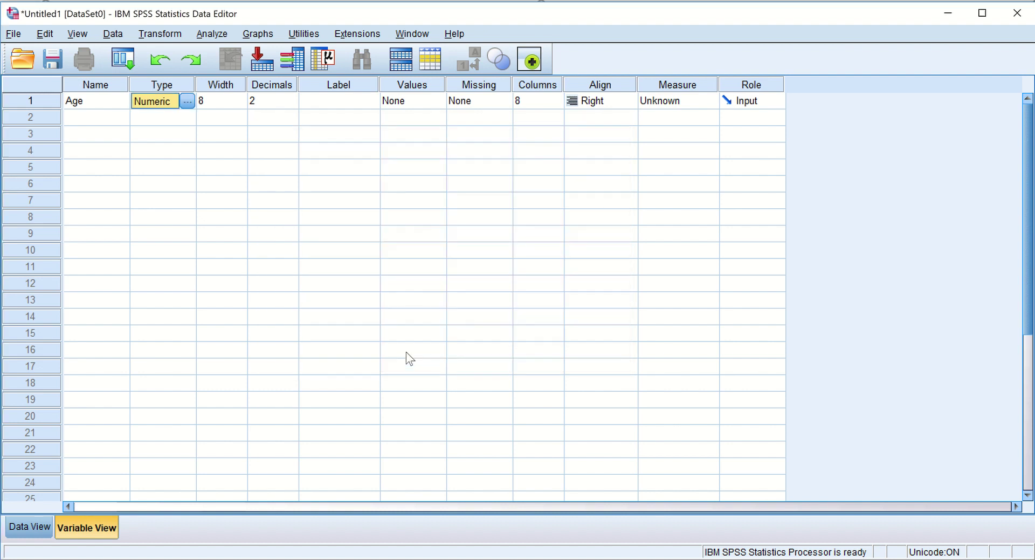
- Set the numeric format of the Age variable to width 2 with 0 decimal places
click(225, 103)
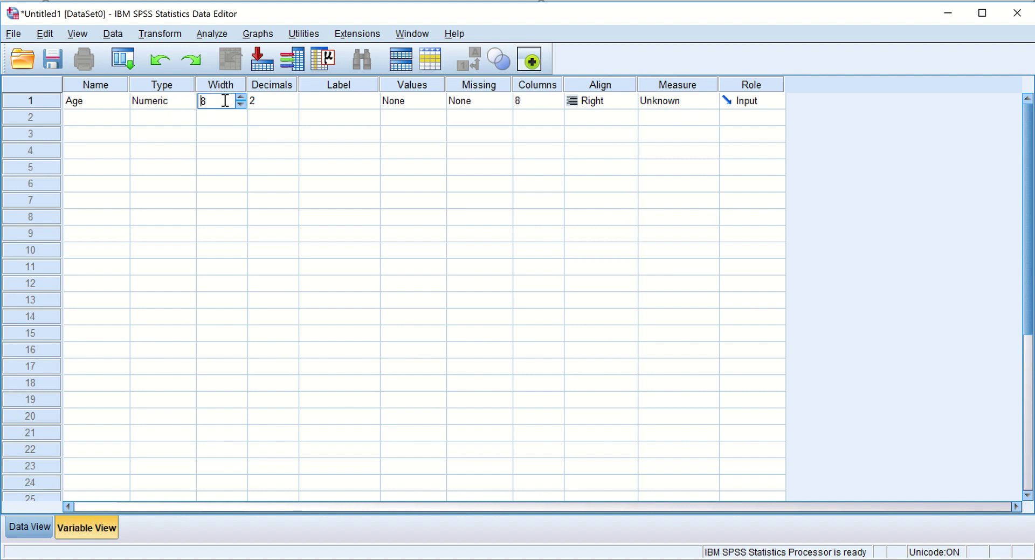
click(173, 102)
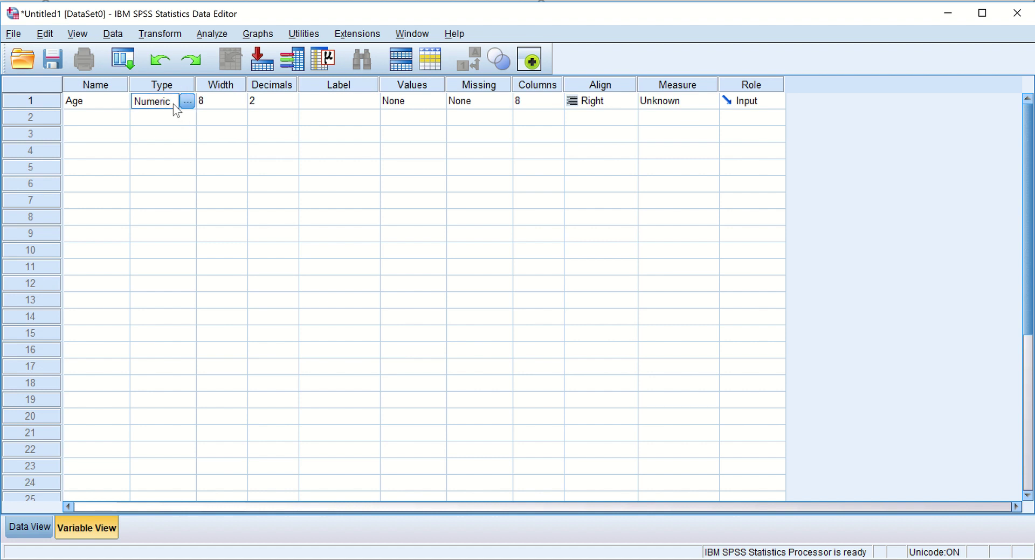
click(187, 102)
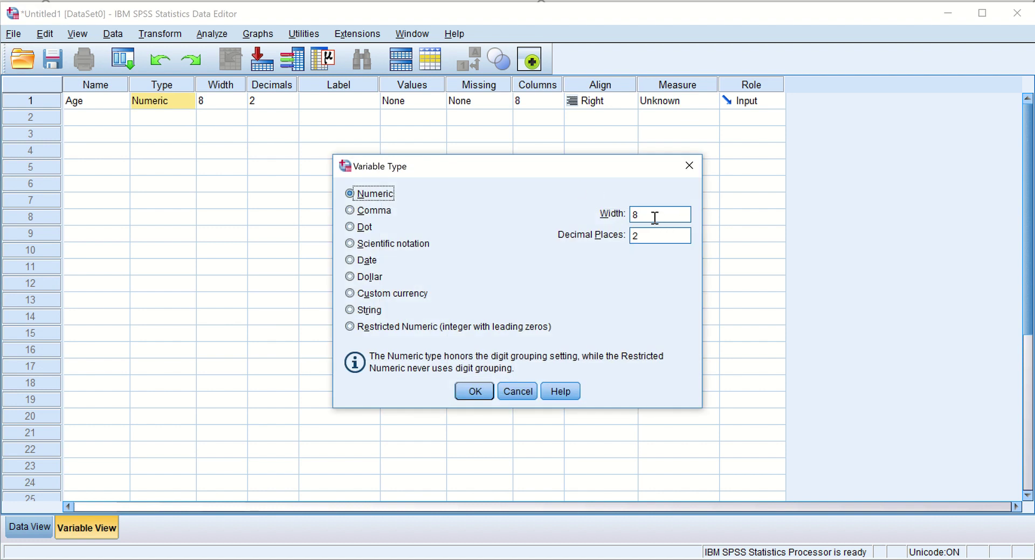
drag(650, 215, 630, 237)
text(2)
text(0)
click(488, 392)
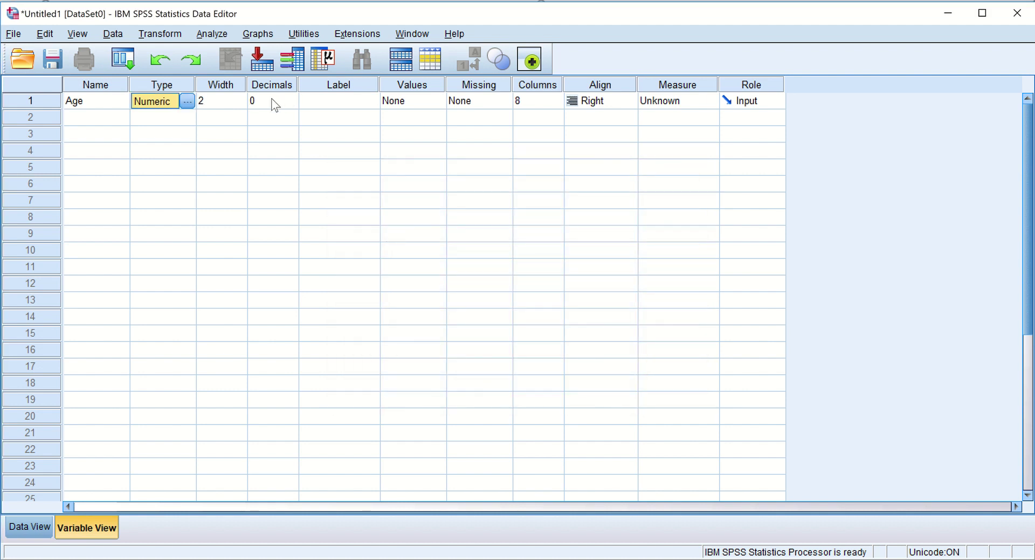
- Give the Age variable the label "Age of the Respondent"
double_click(331, 101)
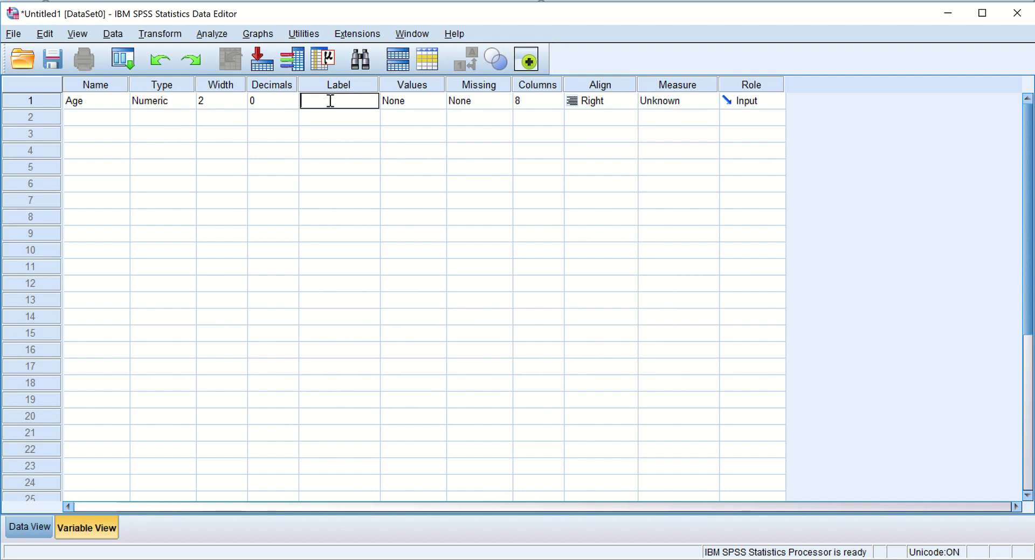
text(Age of the Respondent)
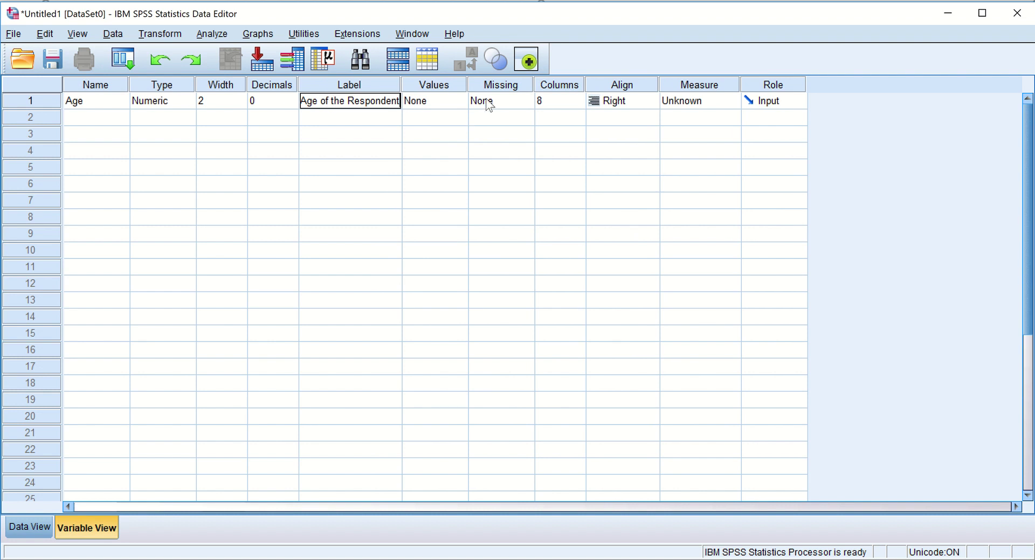
- View the value label settings of the Age variable without defining any labels
click(416, 105)
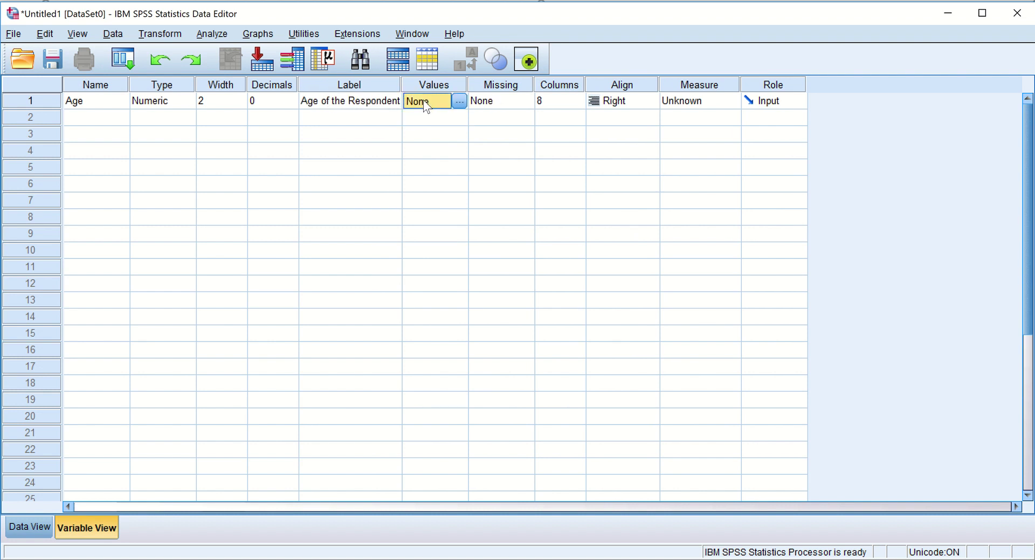
click(459, 101)
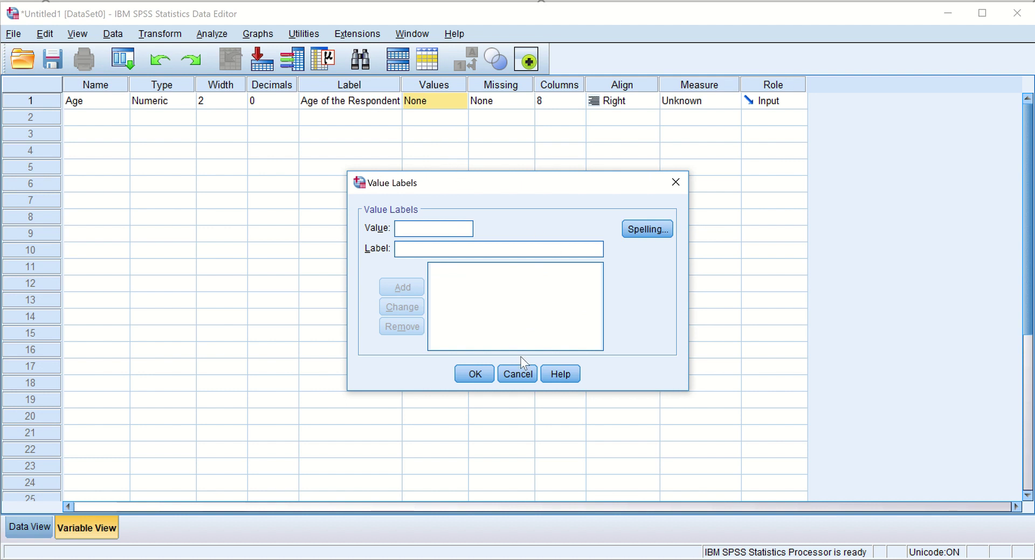
click(518, 374)
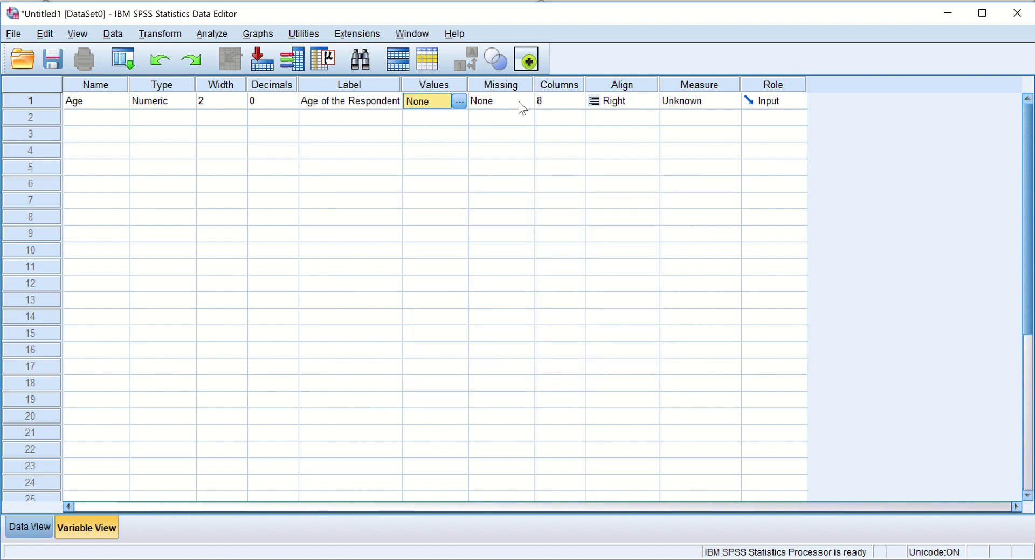
- Keep the column width of Age at 8 and set its measurement level to Scale
click(576, 101)
click(579, 98)
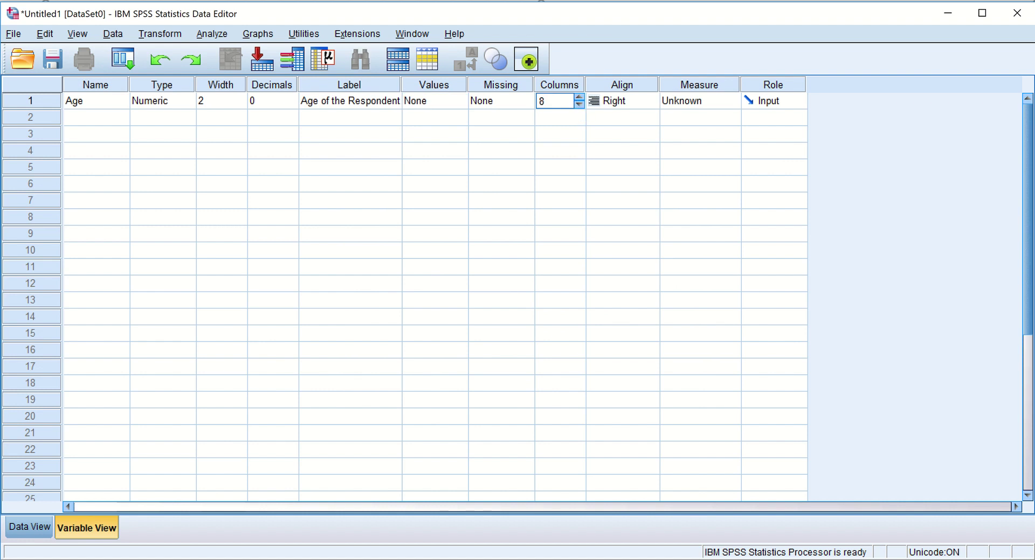
key(Tab)
key(Tab)
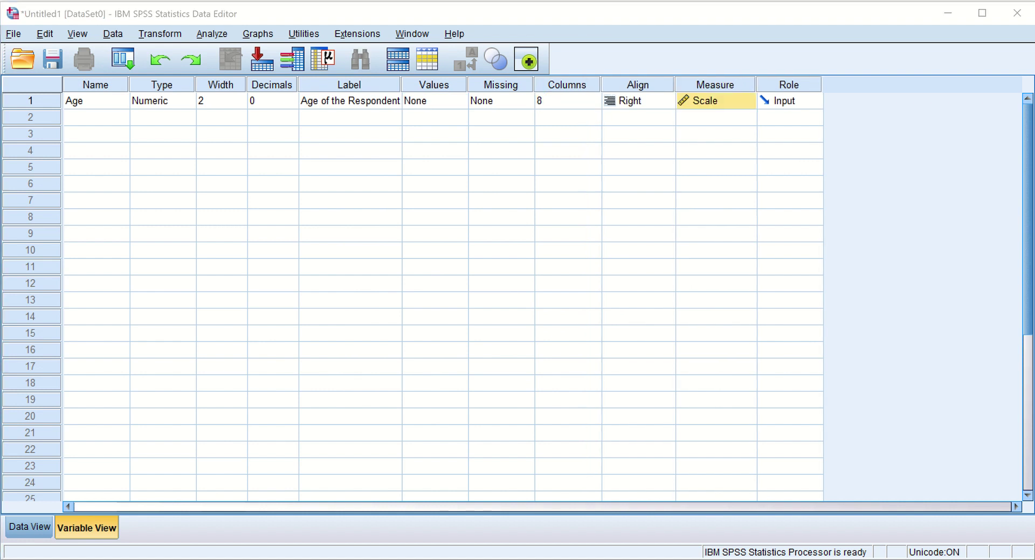
- Review the alignment and measurement level options for Age, keeping Right and Scale
click(632, 106)
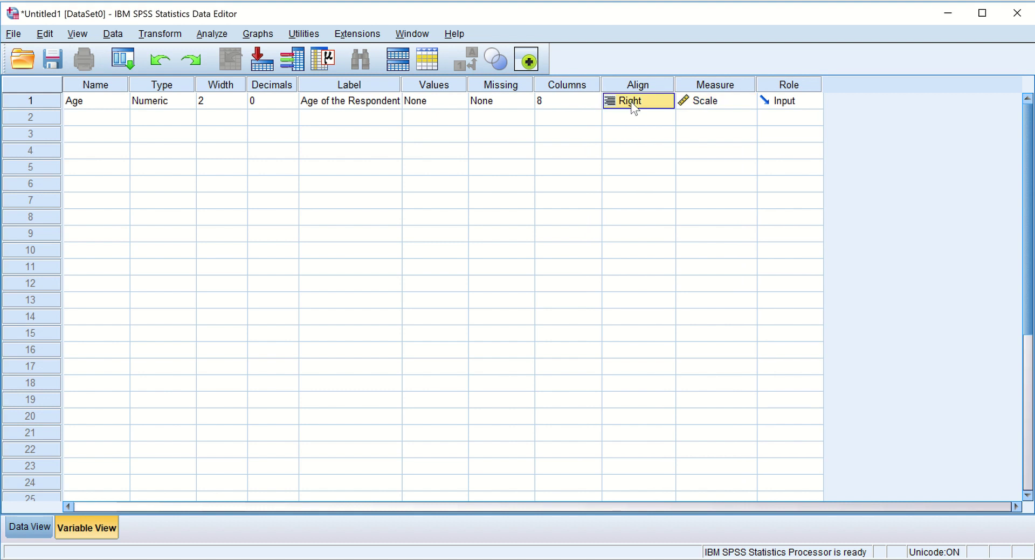
click(634, 107)
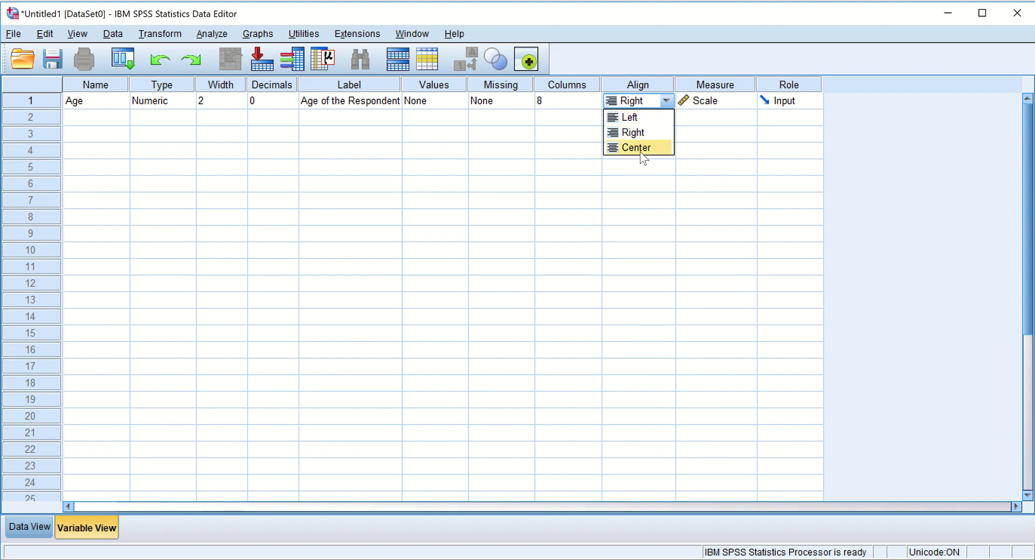
click(699, 99)
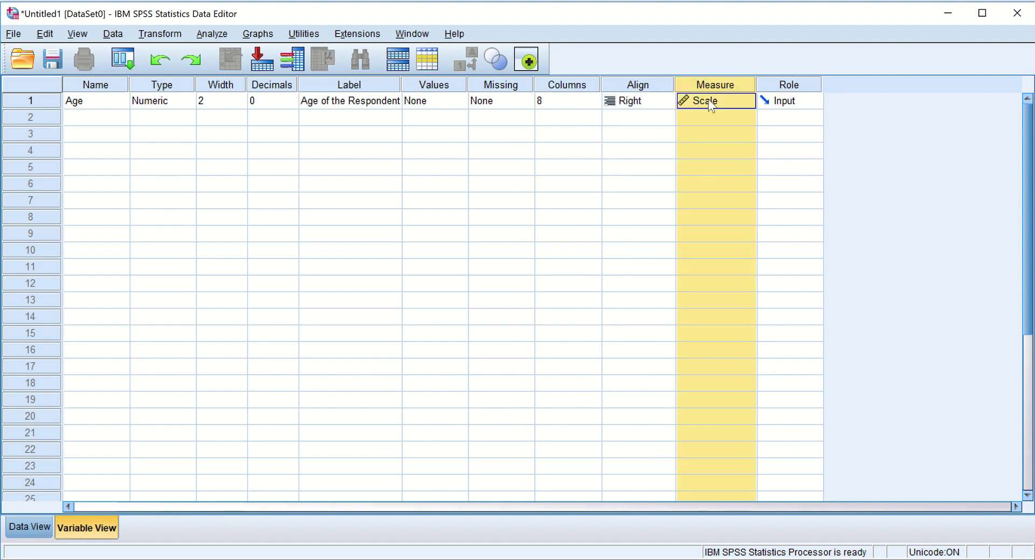
click(714, 105)
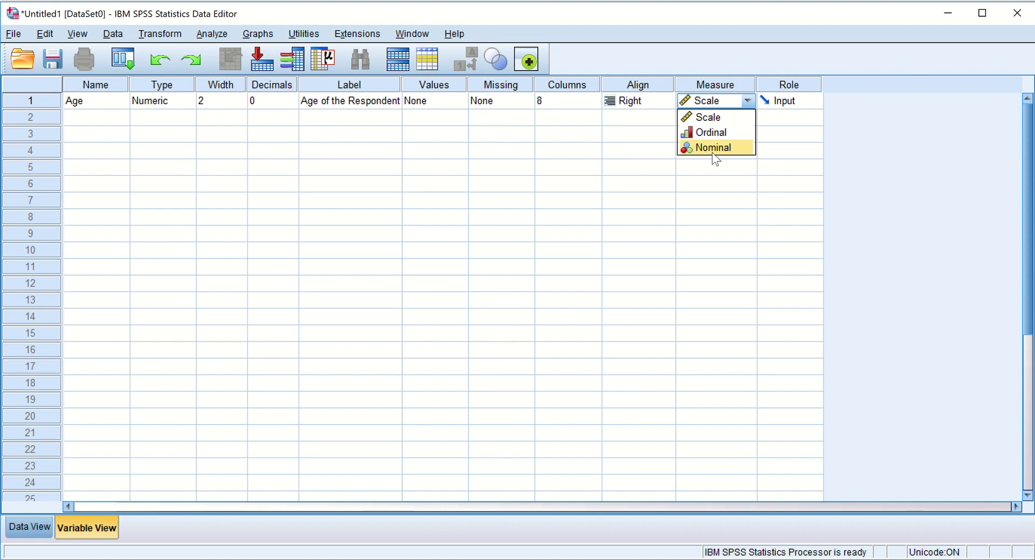
click(708, 115)
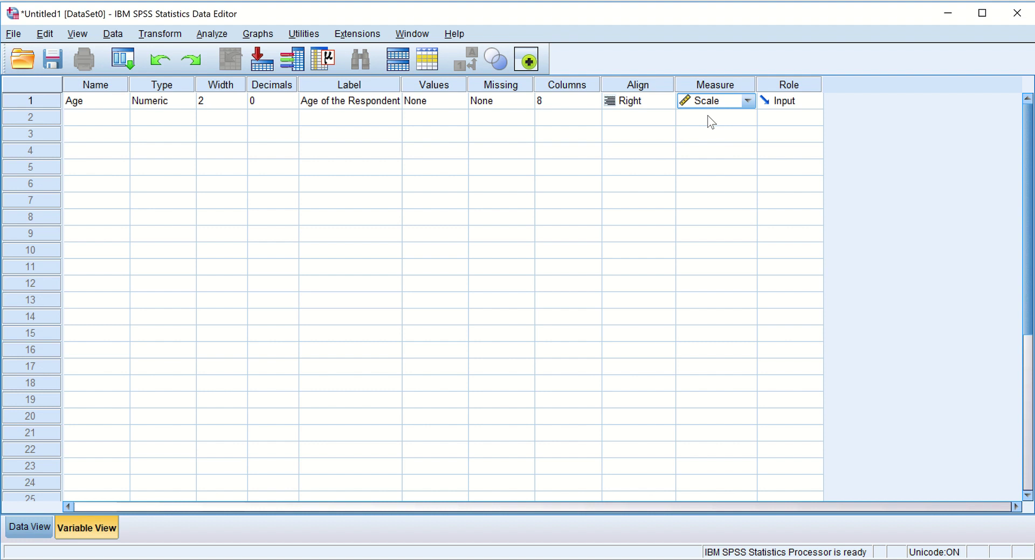
click(746, 100)
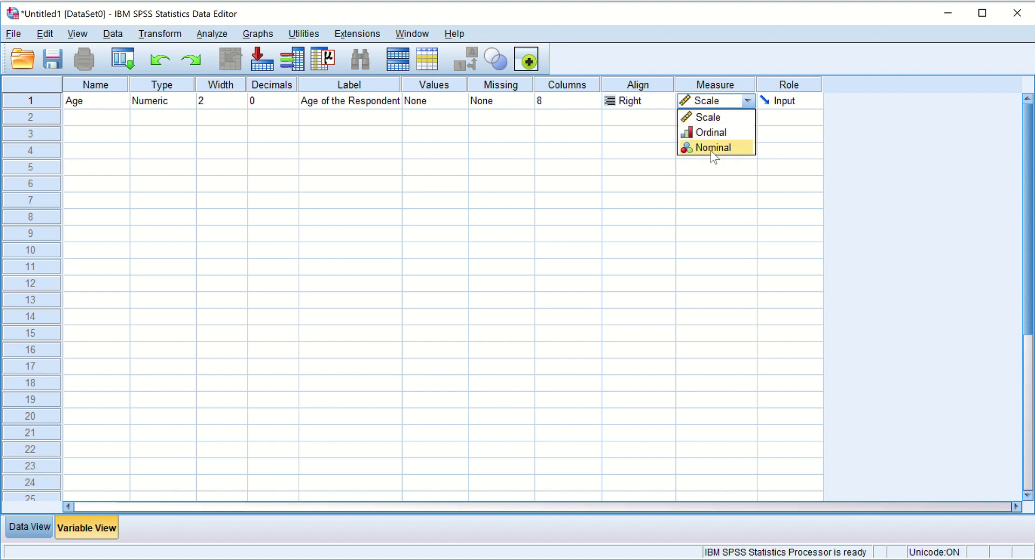
click(717, 118)
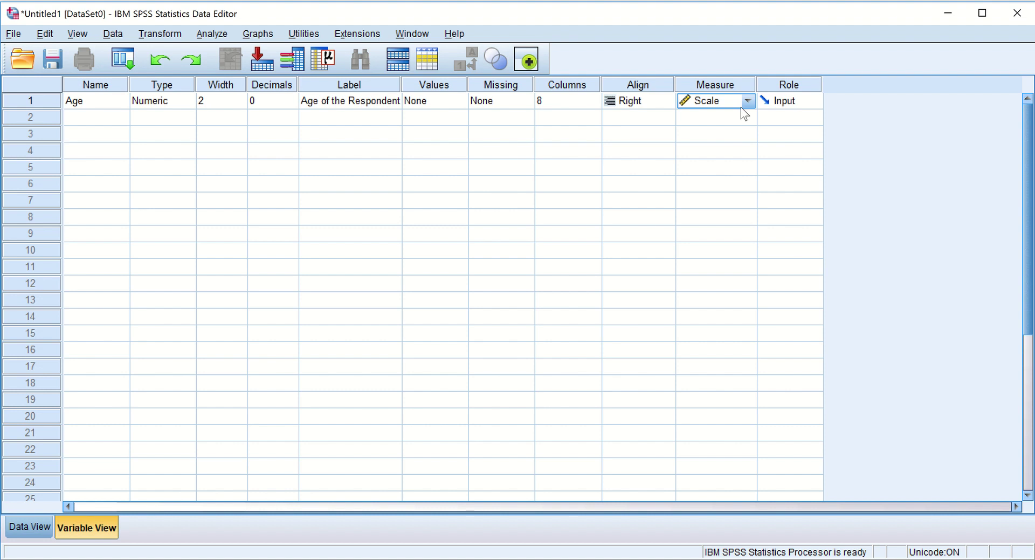
- Switch to the notes document and read the opening explanation of Variable Type and the default data type
click(950, 12)
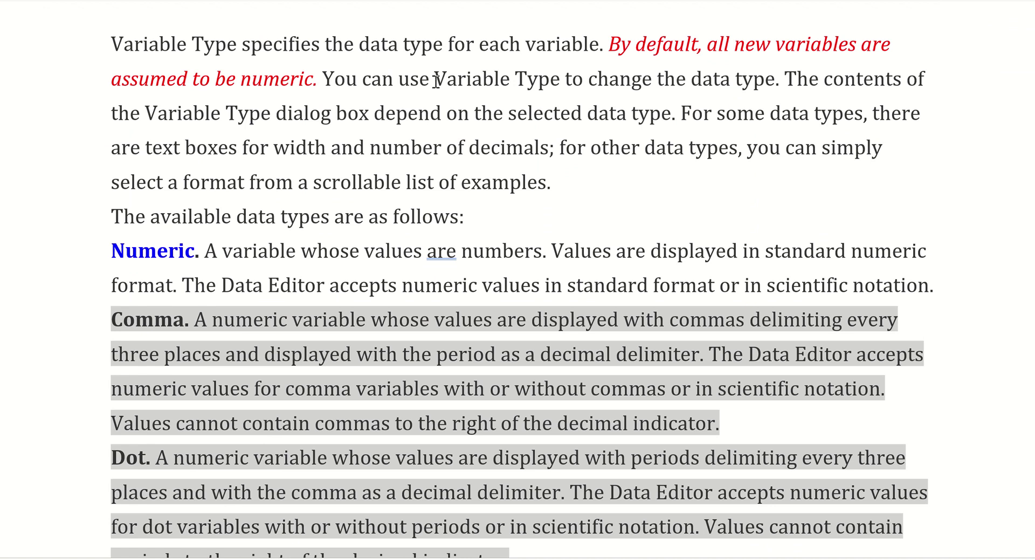
drag(112, 42, 250, 50)
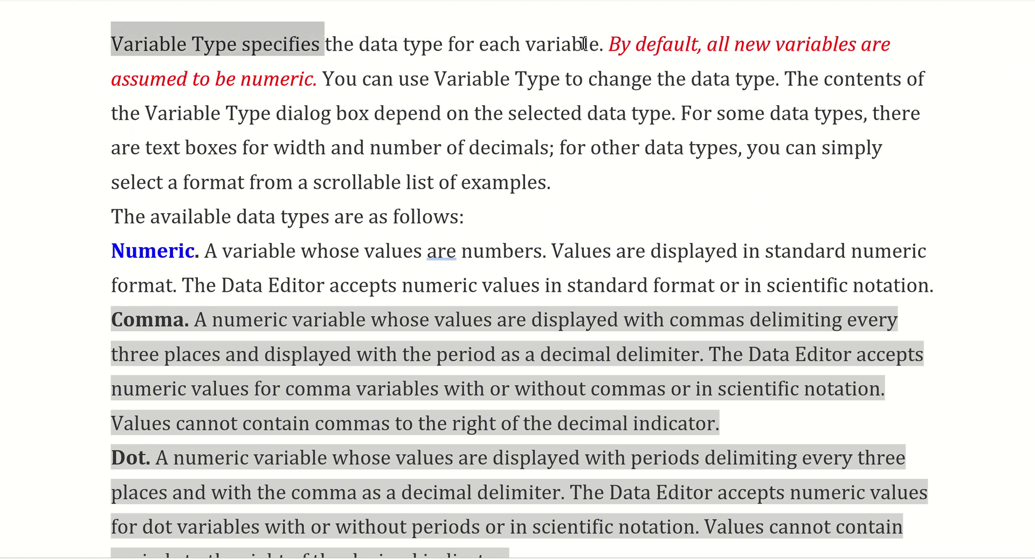
click(609, 43)
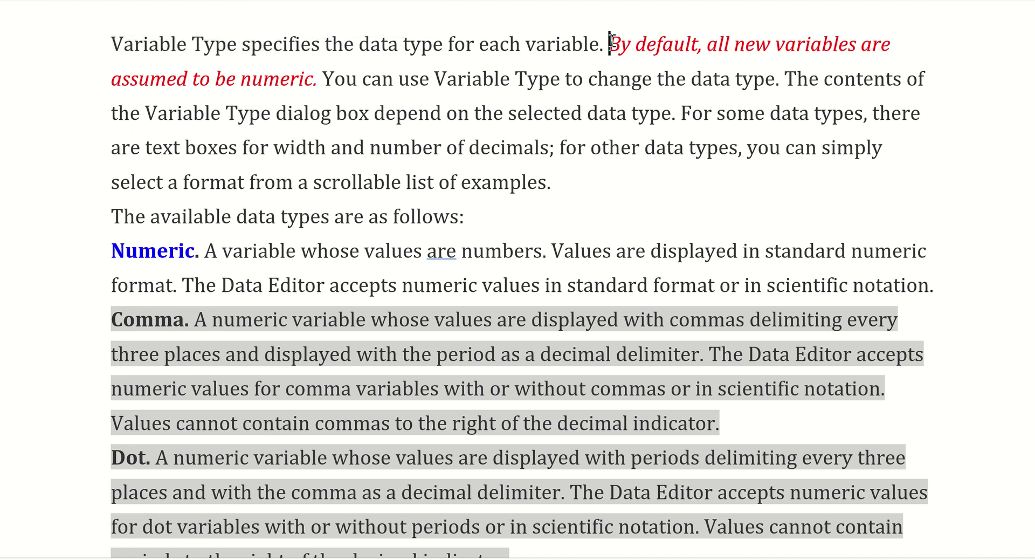
click(746, 43)
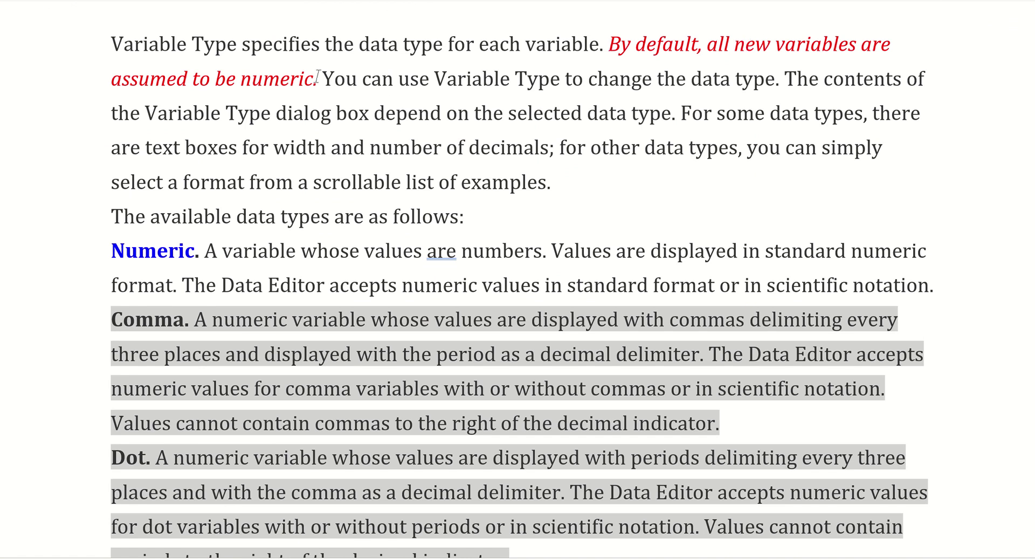
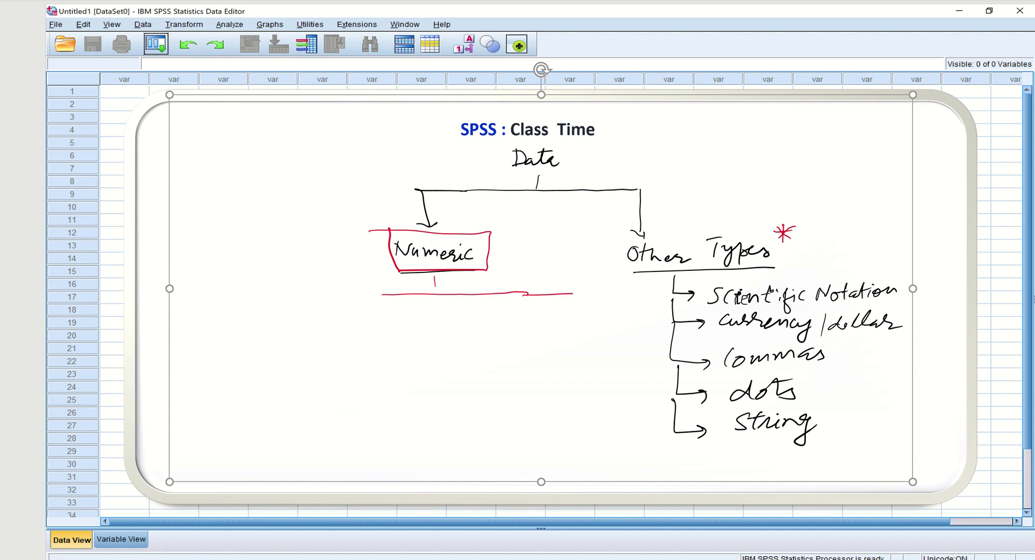
- Extend the branch under Numeric in the handwritten diagram with two end arrows and write "Scale" below one of them
mouse_move(406, 295)
mouse_down()
mouse_move(301, 295)
mouse_move(288, 327)
mouse_up()
mouse_move(271, 322)
mouse_down()
mouse_move(289, 328)
mouse_move(228, 356)
mouse_move(266, 339)
mouse_up()
mouse_move(258, 339)
mouse_down()
mouse_move(253, 356)
mouse_move(290, 360)
mouse_move(267, 357)
mouse_up()
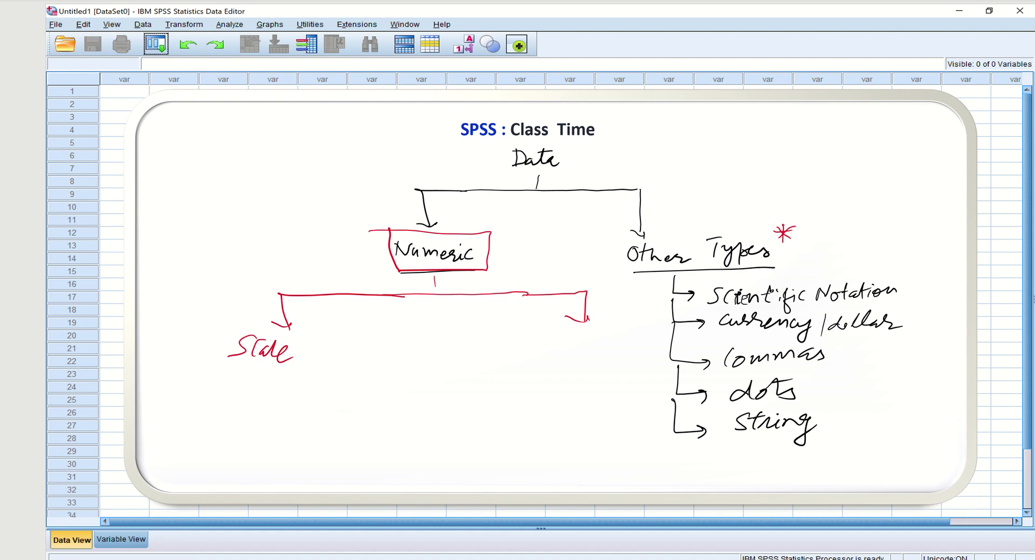
- Write "Measure" on the branch under Numeric, and list Age with the example values 23, 49 and 52 under Scale
mouse_move(448, 291)
mouse_down()
mouse_move(453, 278)
mouse_move(461, 291)
mouse_move(541, 286)
mouse_up()
mouse_move(230, 371)
mouse_down()
mouse_move(312, 367)
mouse_move(251, 391)
mouse_move(270, 402)
mouse_move(289, 386)
mouse_move(266, 444)
mouse_up()
mouse_move(263, 439)
mouse_down()
mouse_move(274, 454)
mouse_move(262, 472)
mouse_move(283, 472)
mouse_up()
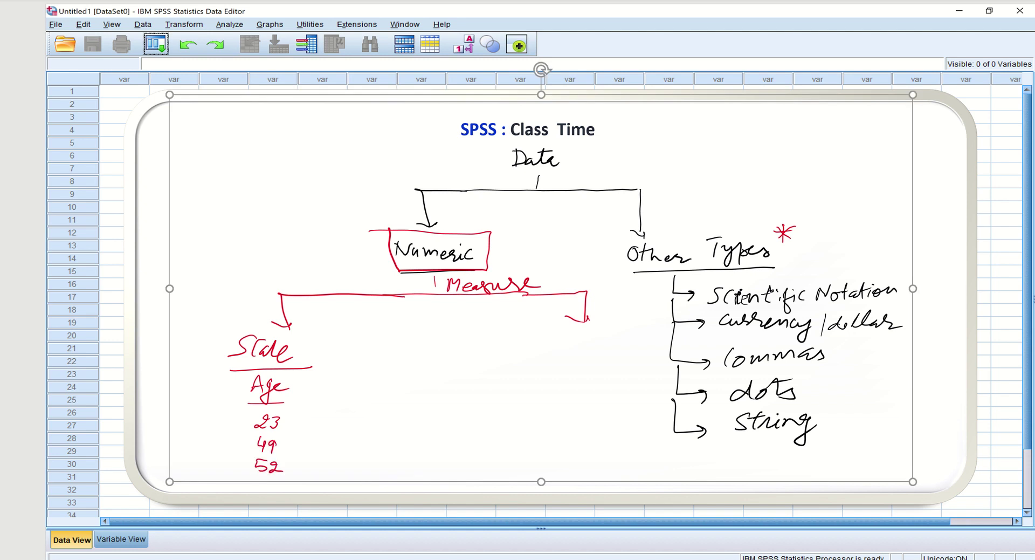
- Draw a middle arrow from the Measure branch and write an underlined "Ordinal" beneath it
drag(430, 299, 431, 330)
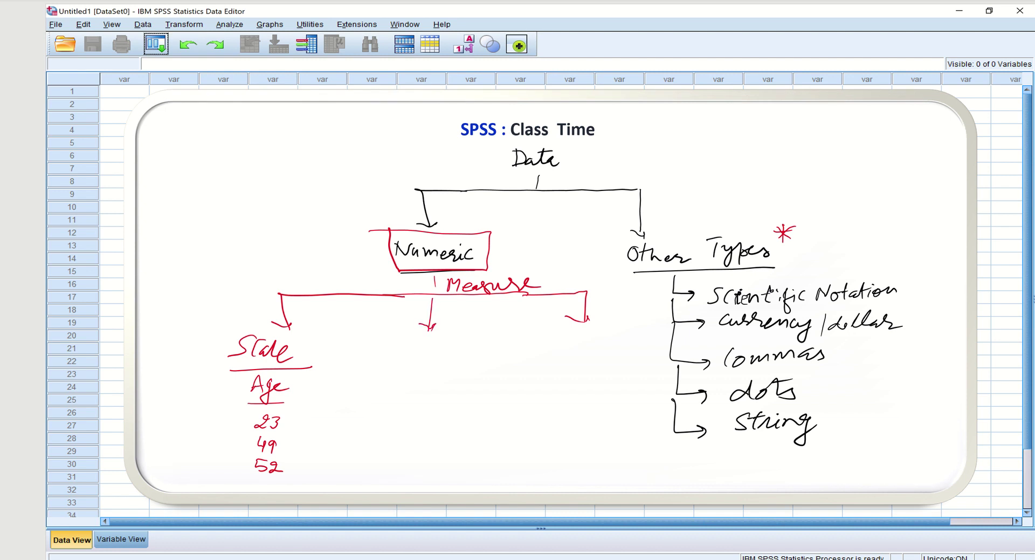
mouse_move(405, 340)
mouse_down()
mouse_move(434, 353)
mouse_move(472, 354)
mouse_up()
drag(399, 361, 474, 356)
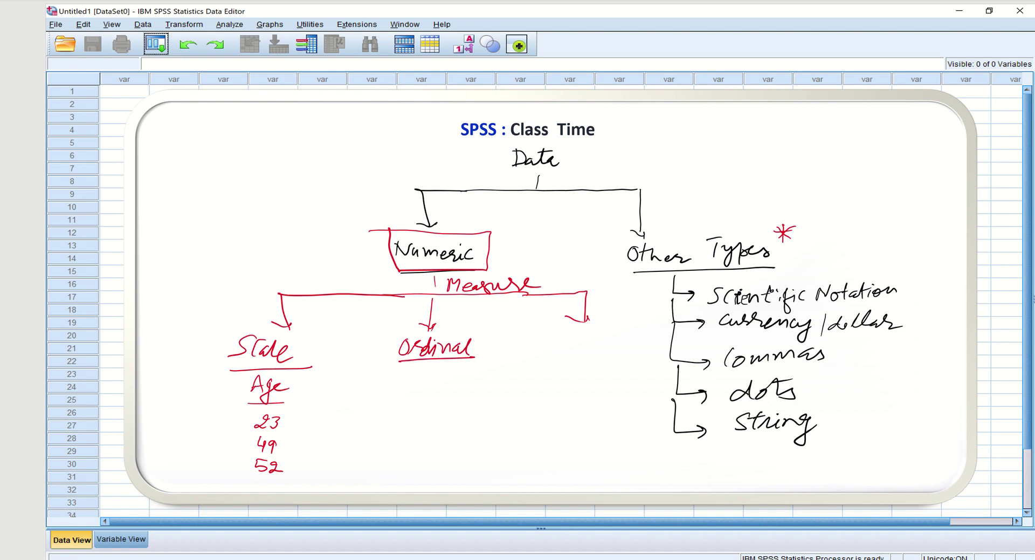
- List the age ranges 0–18, 19–28 and 29–38 under Ordinal in the handwritten diagram, followed by continuation dots
mouse_move(412, 376)
mouse_down()
mouse_move(414, 394)
mouse_move(404, 380)
mouse_move(444, 393)
mouse_move(456, 379)
mouse_up()
mouse_move(400, 406)
mouse_down()
mouse_move(402, 421)
mouse_move(449, 418)
mouse_up()
drag(462, 404, 462, 403)
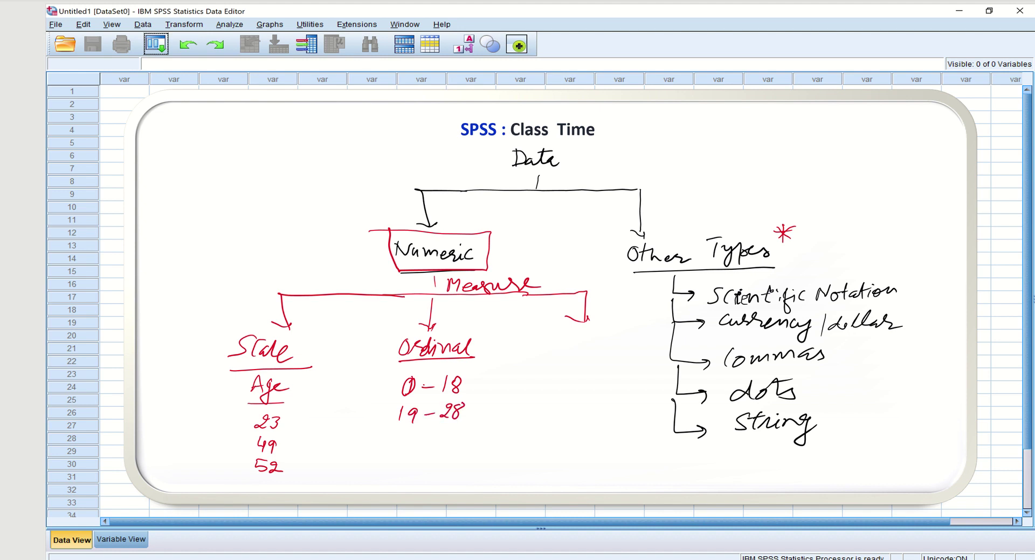
key(ctrl+a)
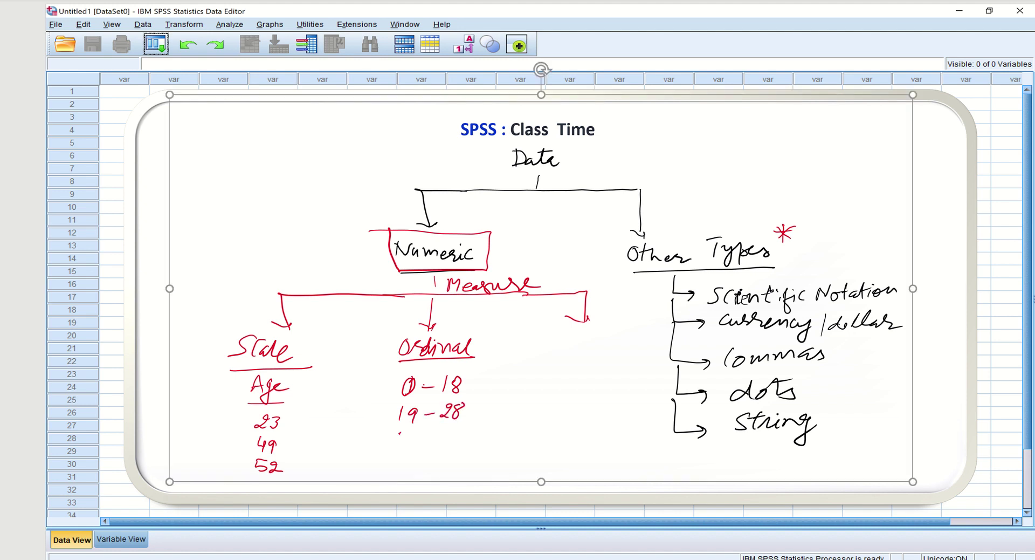
mouse_move(399, 433)
mouse_down()
mouse_move(411, 448)
mouse_move(457, 444)
mouse_up()
- Write an underlined "Nominal" beneath the third Measure arrow and list the codes "0 – Pass" and "1 – Fail" under it
mouse_move(556, 338)
mouse_down()
mouse_move(624, 352)
mouse_move(632, 336)
mouse_move(552, 356)
mouse_up()
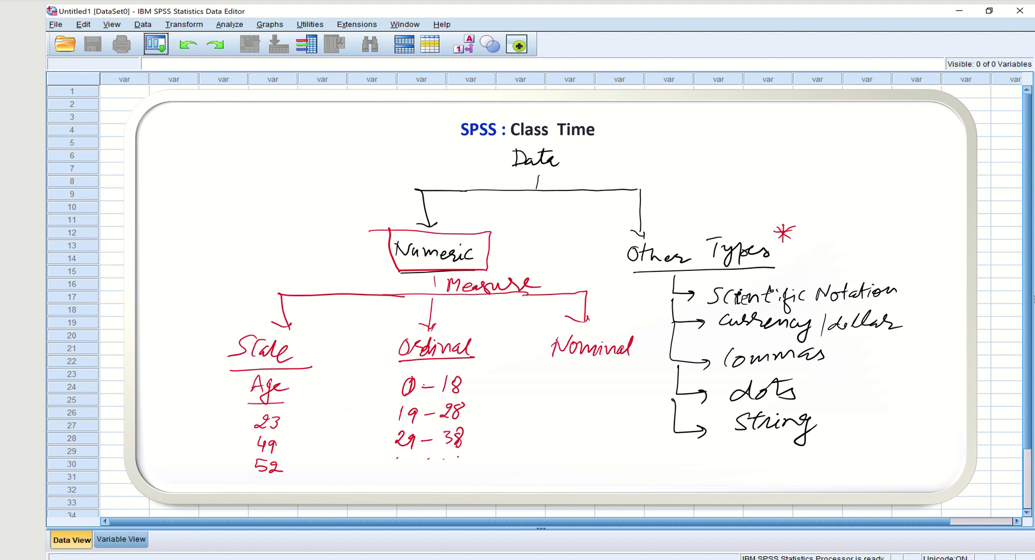
drag(567, 367, 619, 367)
mouse_move(563, 382)
mouse_down()
mouse_move(565, 395)
mouse_move(605, 378)
mouse_move(611, 393)
mouse_move(635, 393)
mouse_up()
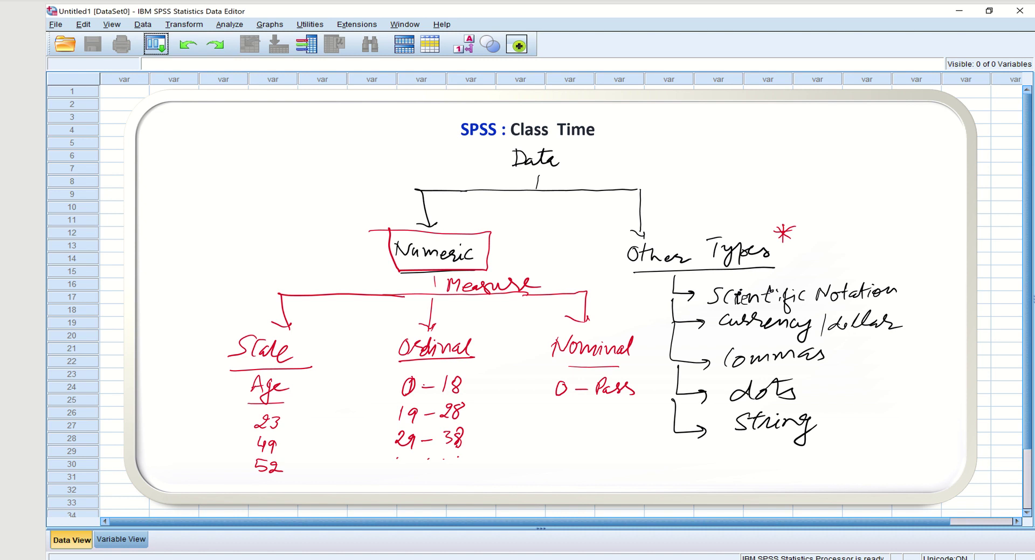
mouse_move(558, 406)
mouse_down()
mouse_move(605, 406)
mouse_move(632, 409)
mouse_up()
- Add a separator line and "0 – Male" and "1 – Female" under Nominal, box these two codes, and underline the Nominal heading again
drag(533, 429, 636, 429)
mouse_move(560, 438)
mouse_down()
mouse_move(554, 446)
mouse_move(603, 436)
mouse_move(637, 443)
mouse_up()
drag(557, 458, 552, 468)
mouse_move(564, 462)
mouse_down()
mouse_move(591, 469)
mouse_move(652, 457)
mouse_move(663, 471)
mouse_up()
drag(548, 365, 605, 364)
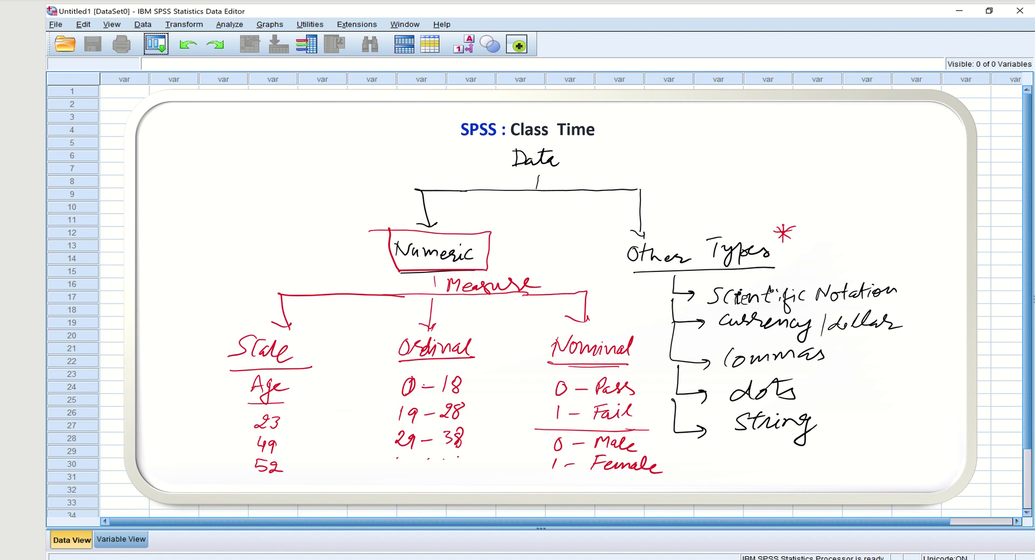
mouse_move(546, 431)
mouse_down()
mouse_move(566, 431)
mouse_move(560, 470)
mouse_move(531, 474)
mouse_move(546, 431)
mouse_up()
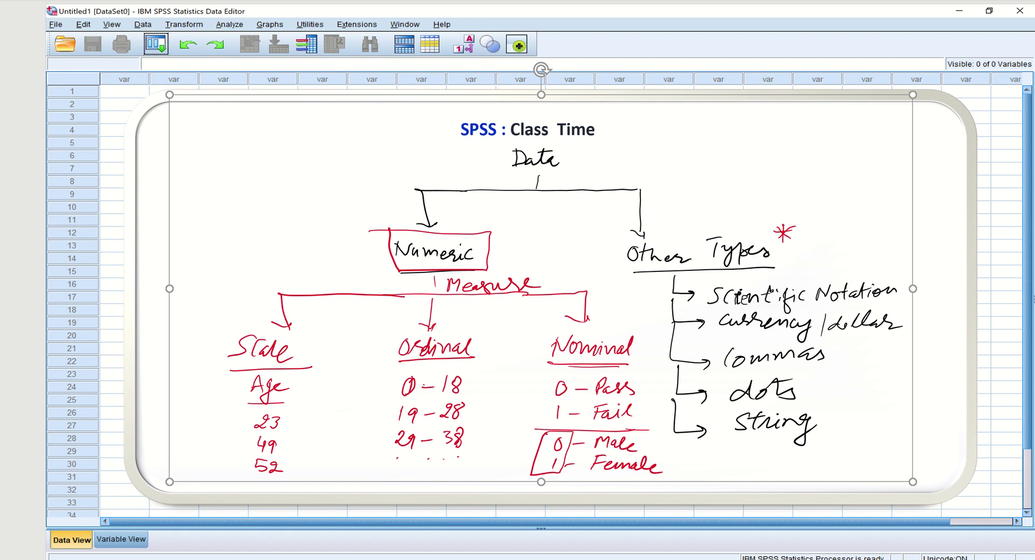
drag(543, 366, 607, 369)
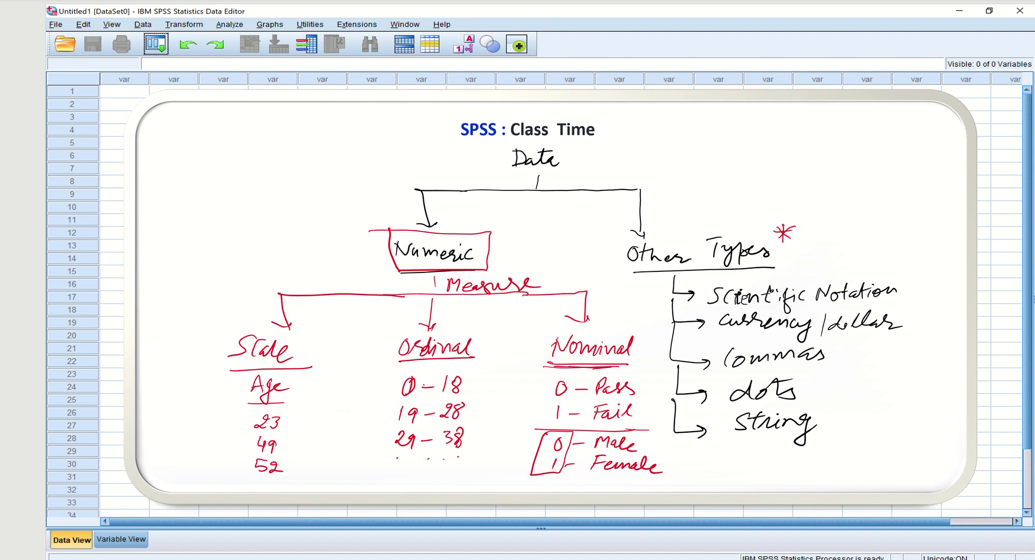
- Switch to the SPSS Variable View and examine the measurement level options for the Age variable
mouse_move(690, 559)
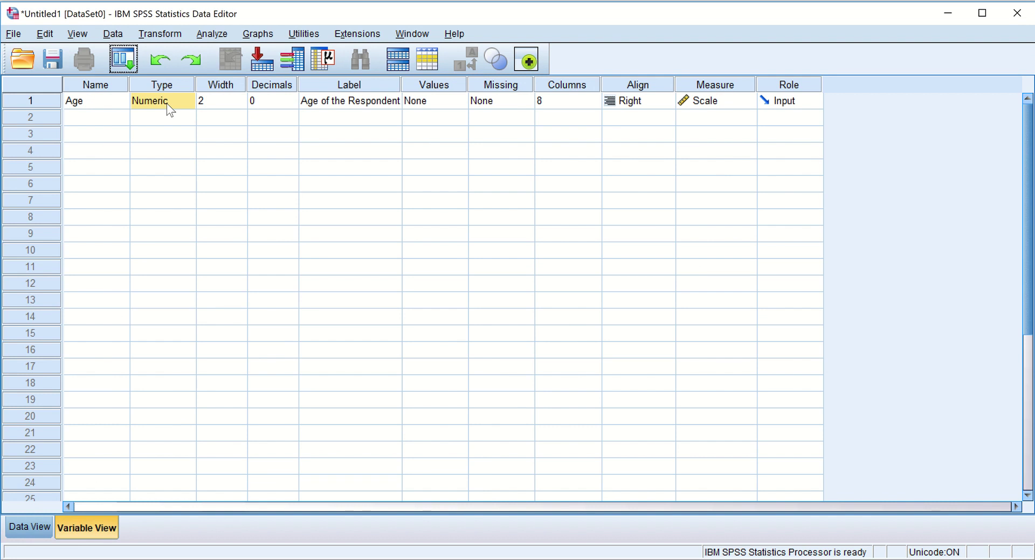
click(720, 103)
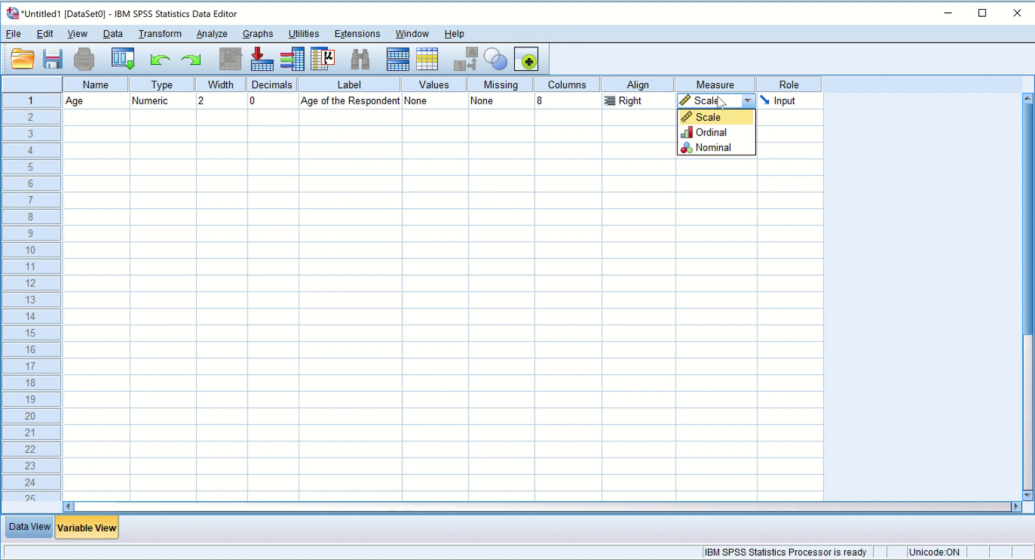
click(720, 103)
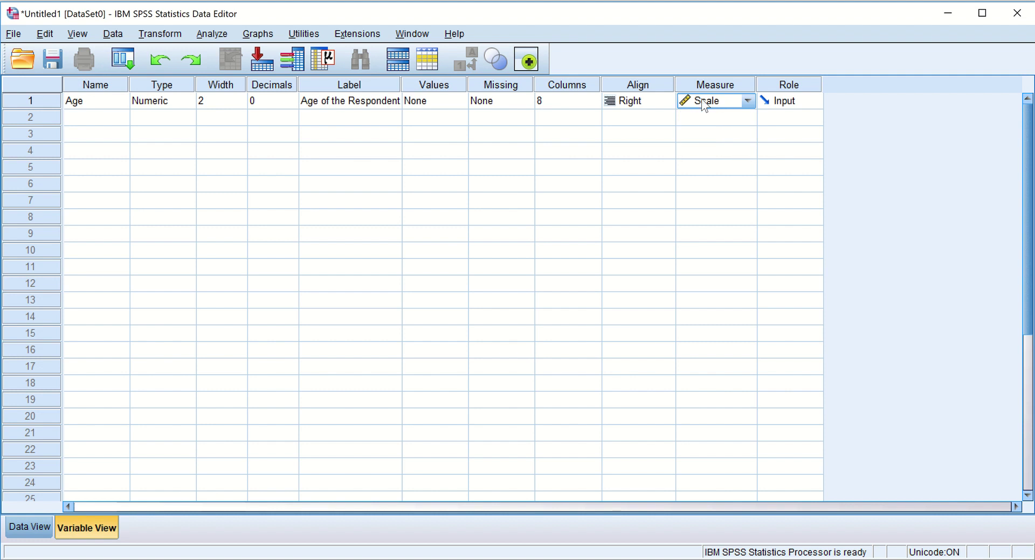
- In Data View, enter the values 23, 26, 39, 44, 49, 62, 71, 88, 18 and 55 in the Age column
click(21, 525)
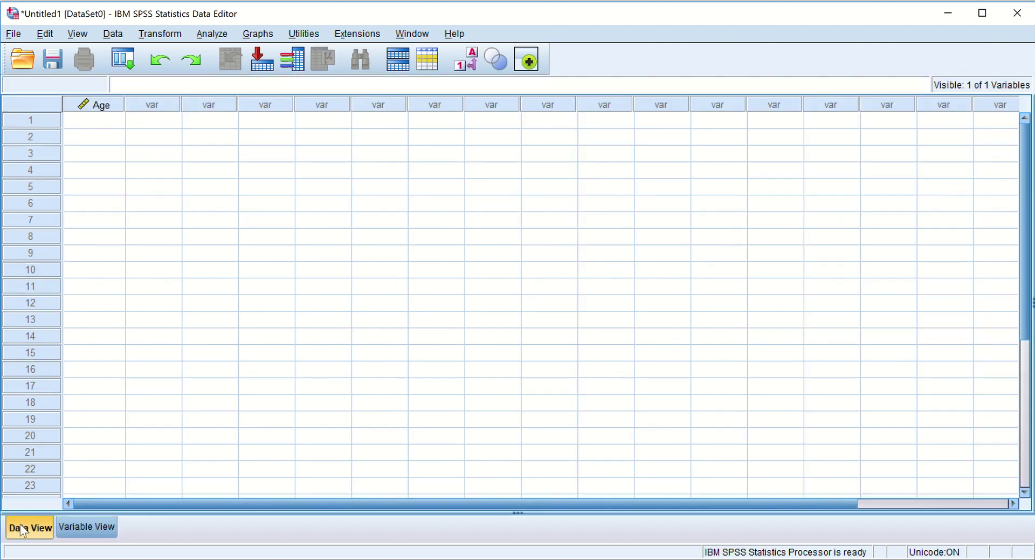
click(98, 124)
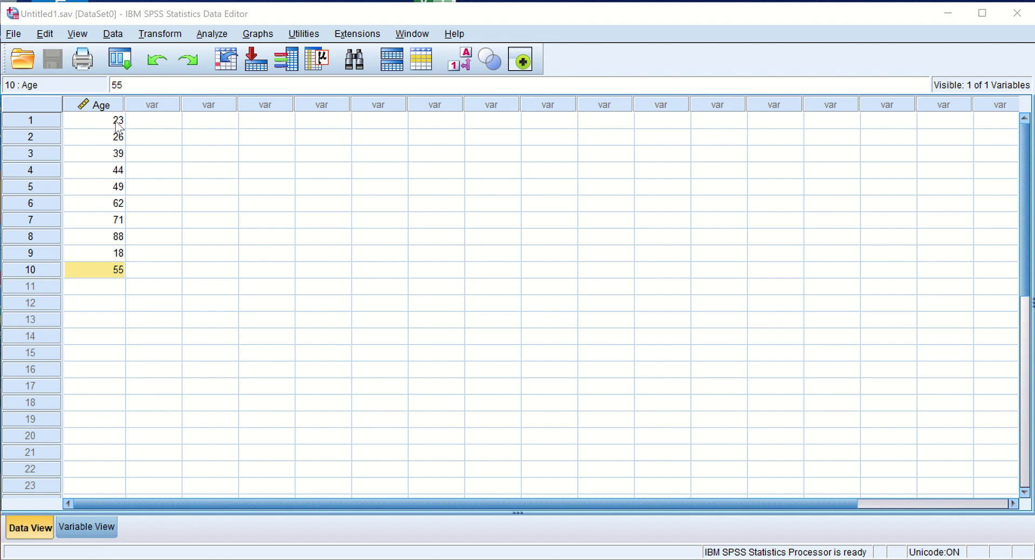
click(118, 122)
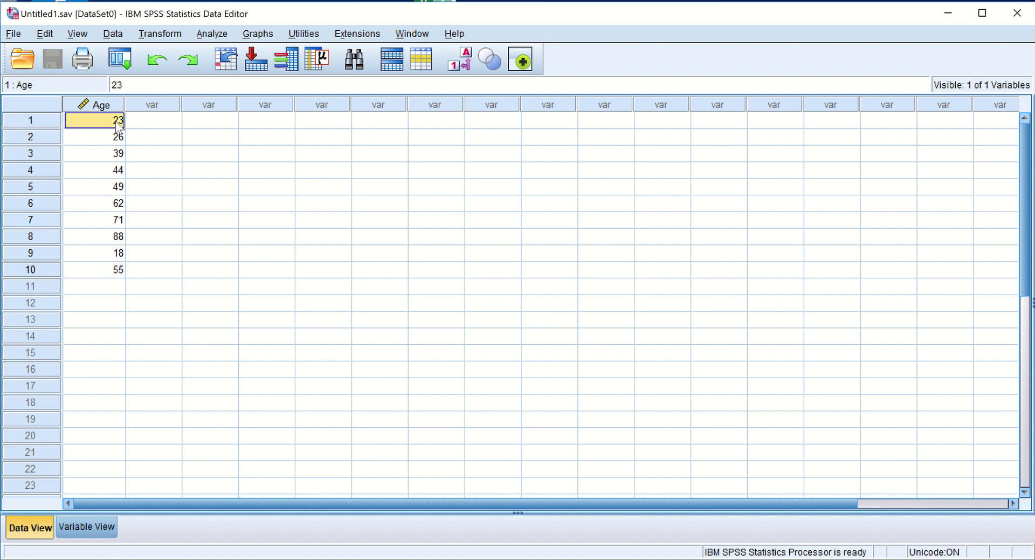
click(115, 274)
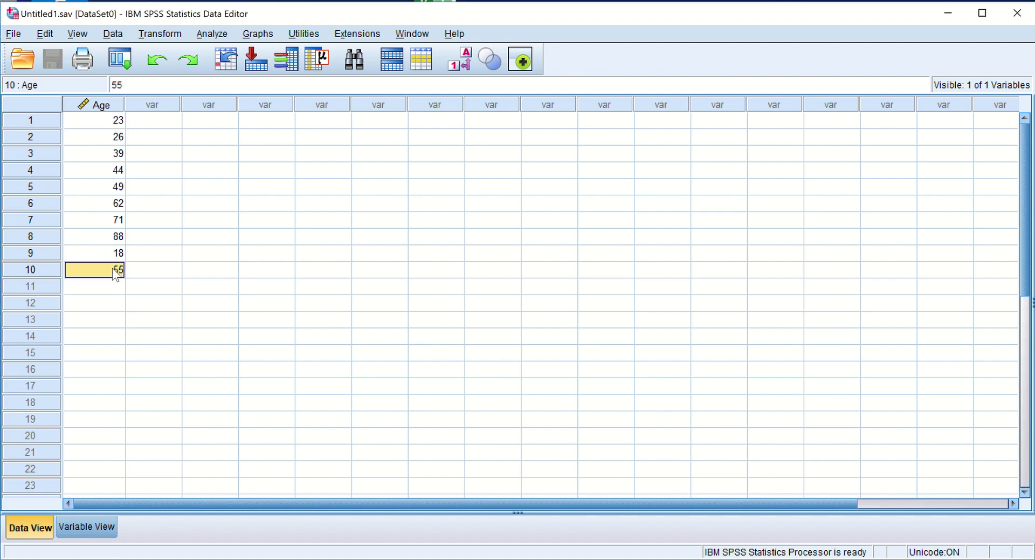
- Save a copy of the dataset as age.sav in the mySPSS folder on the Desktop
click(17, 36)
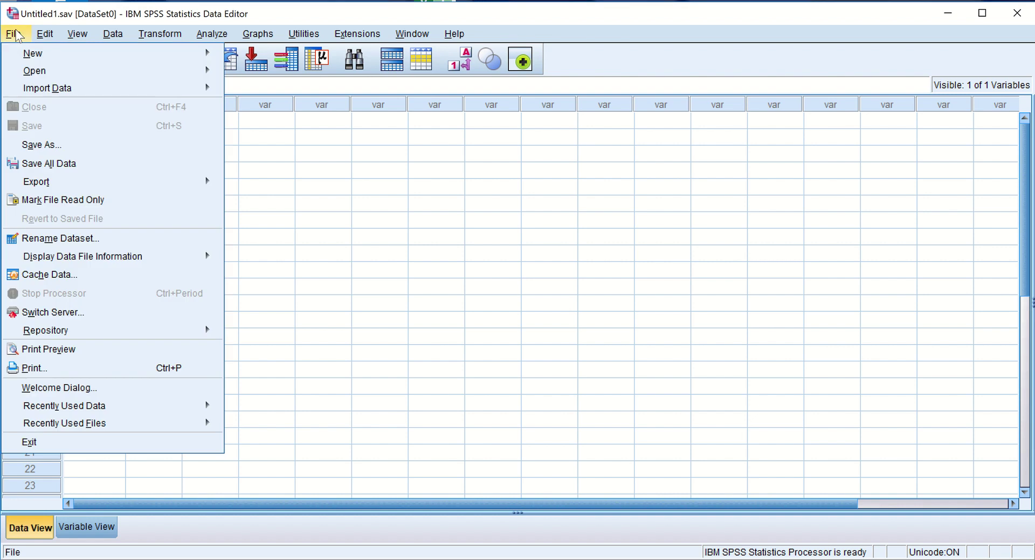
click(54, 146)
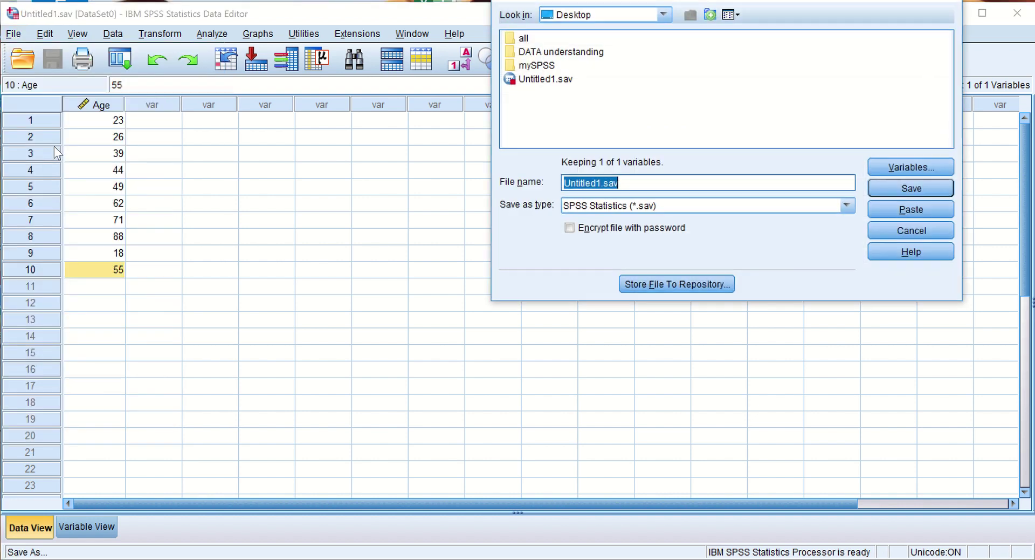
double_click(541, 66)
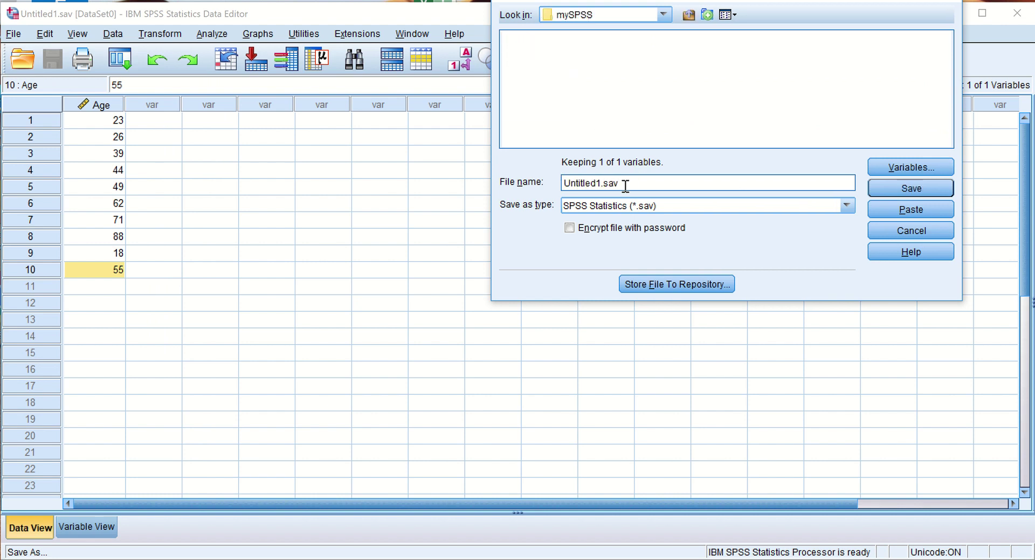
drag(602, 184, 563, 185)
text(age)
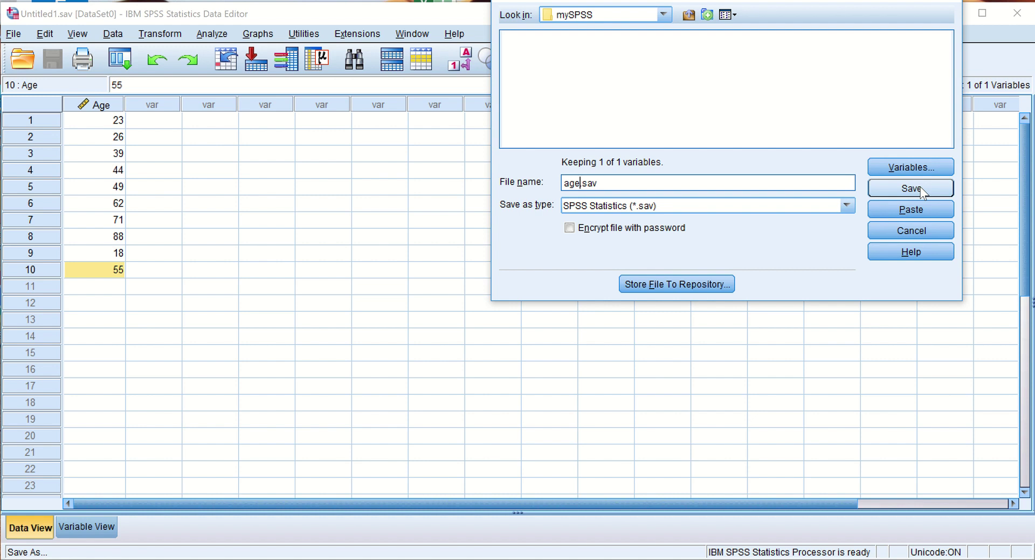
drag(863, 5, 845, 9)
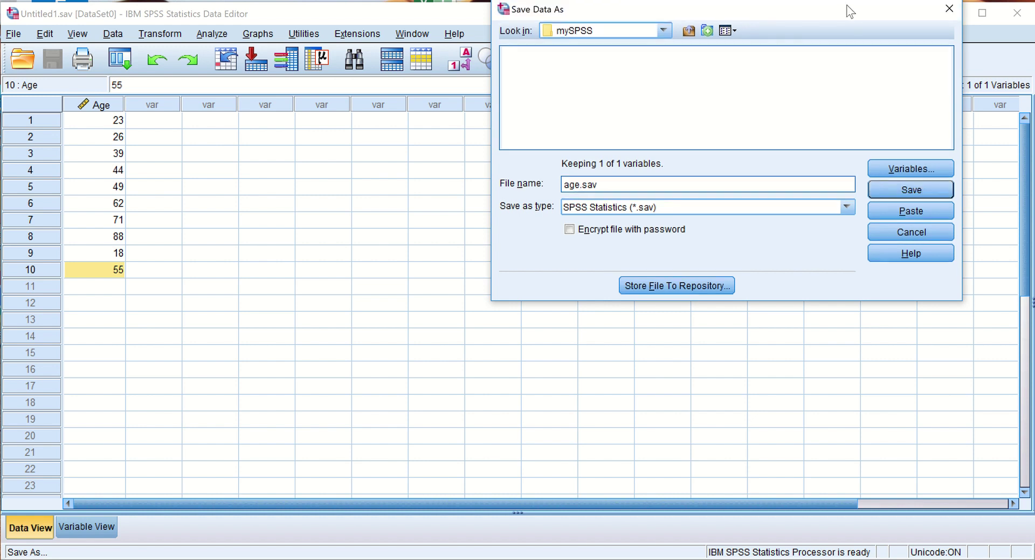
click(902, 189)
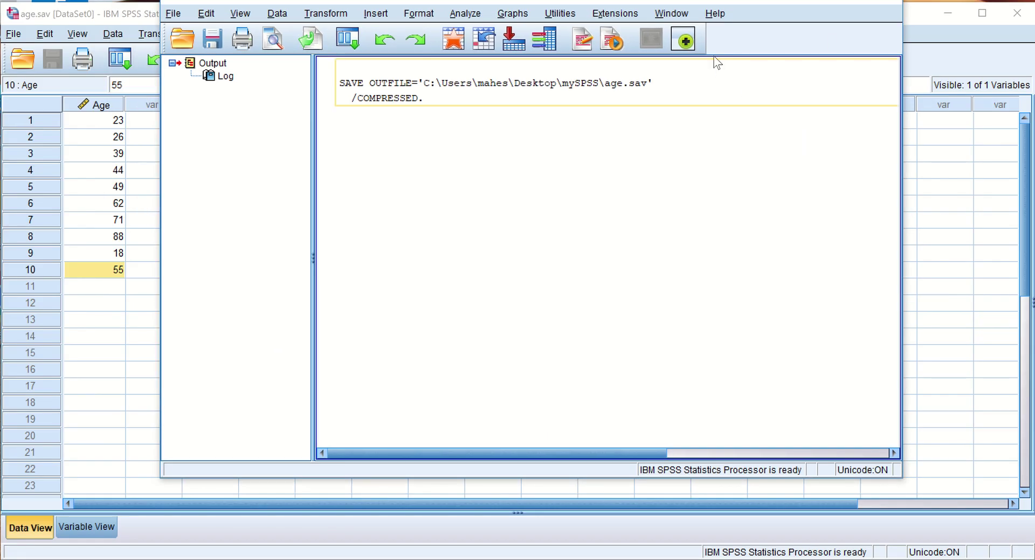
- Review the save command log in the output viewer and close the viewer without saving its contents
drag(667, 1, 664, 24)
click(576, 104)
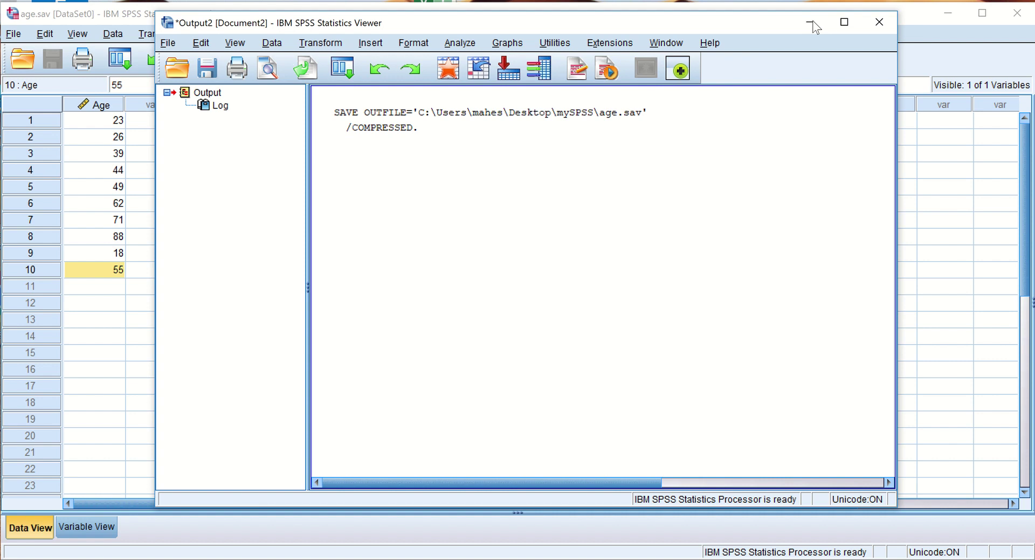
click(879, 28)
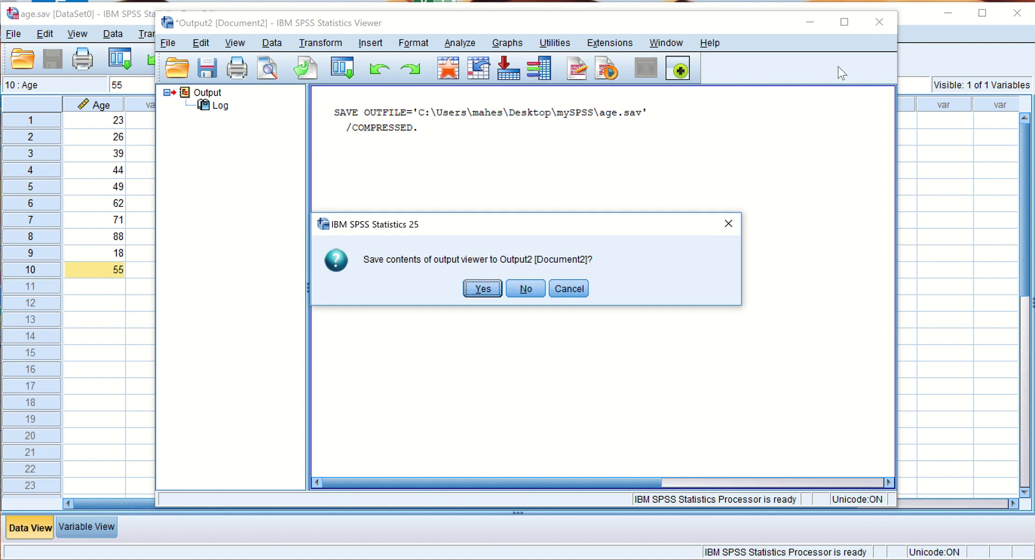
click(526, 289)
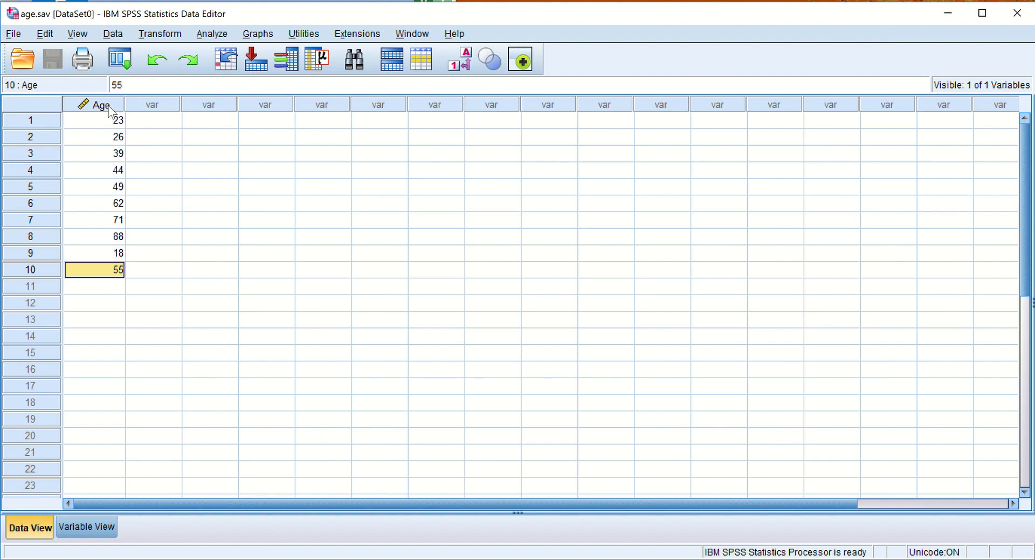
- Return to Variable View and review the Age variable's type and its available measurement levels
mouse_move(108, 108)
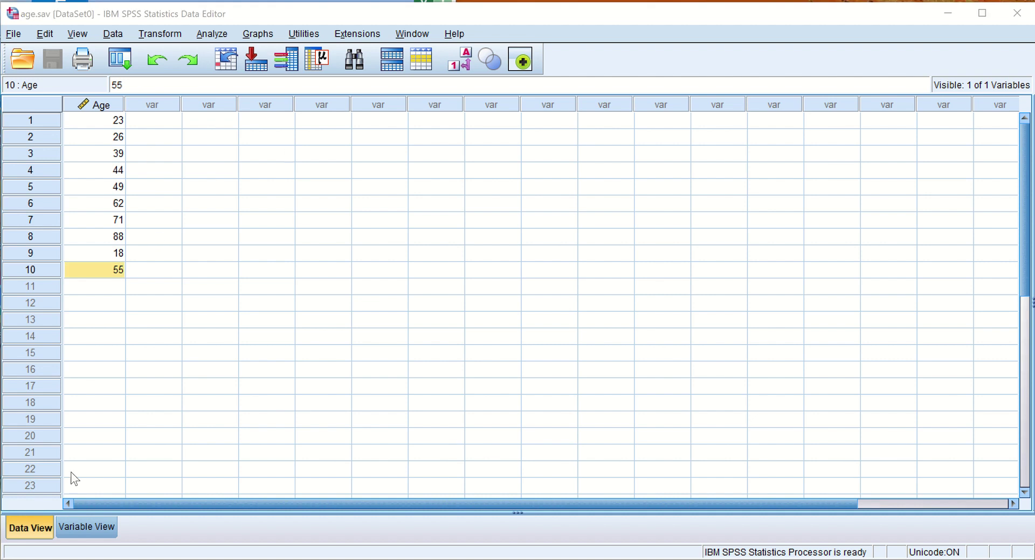
click(85, 527)
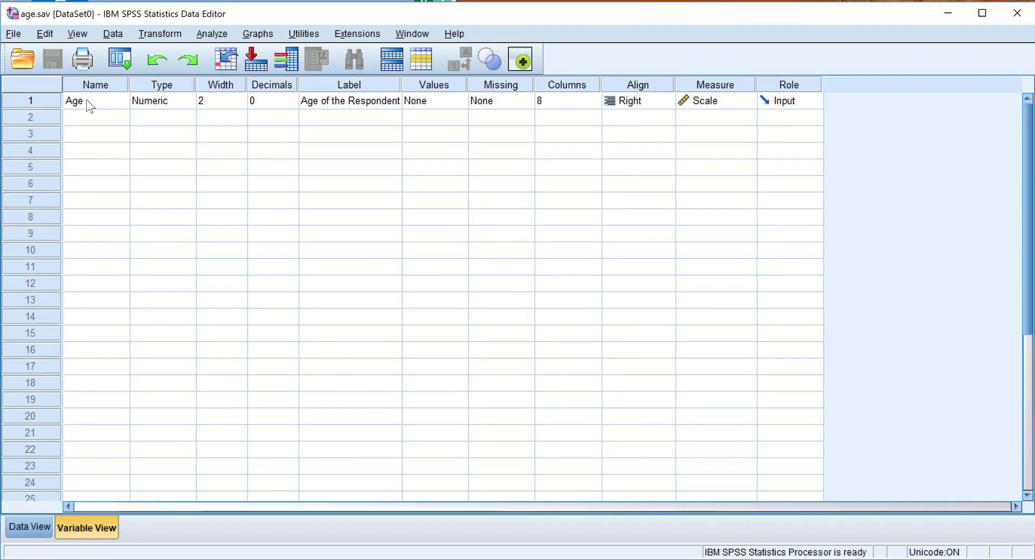
click(163, 105)
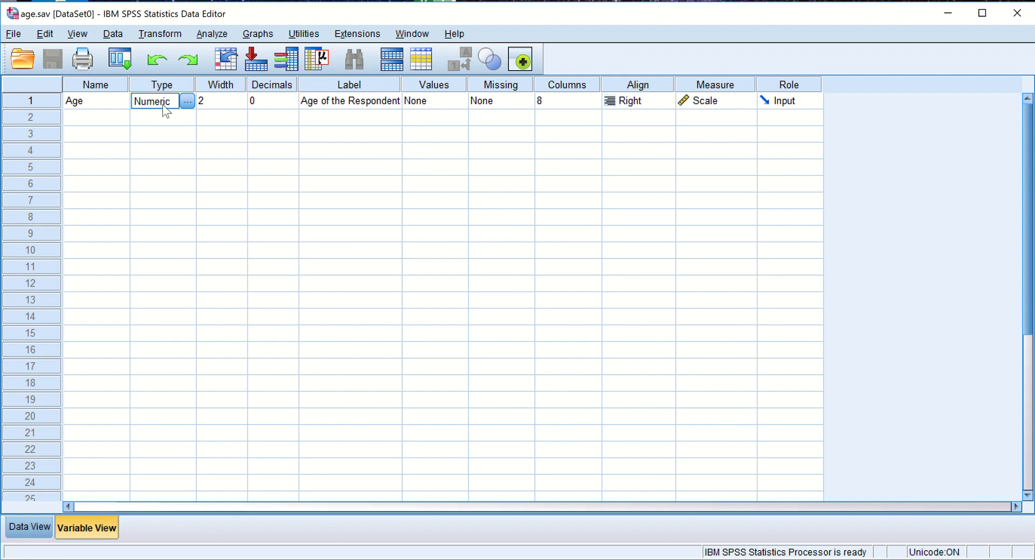
click(721, 107)
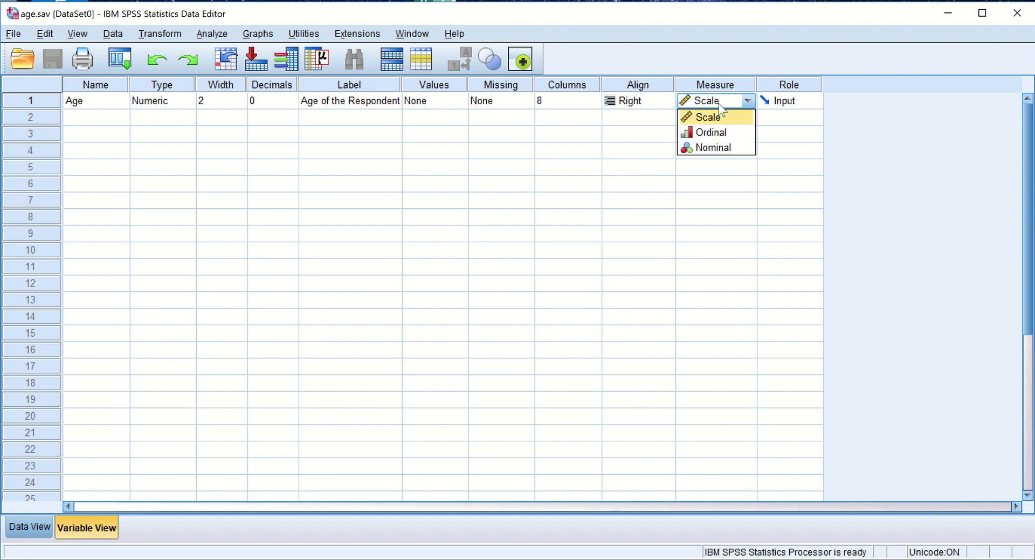
click(721, 108)
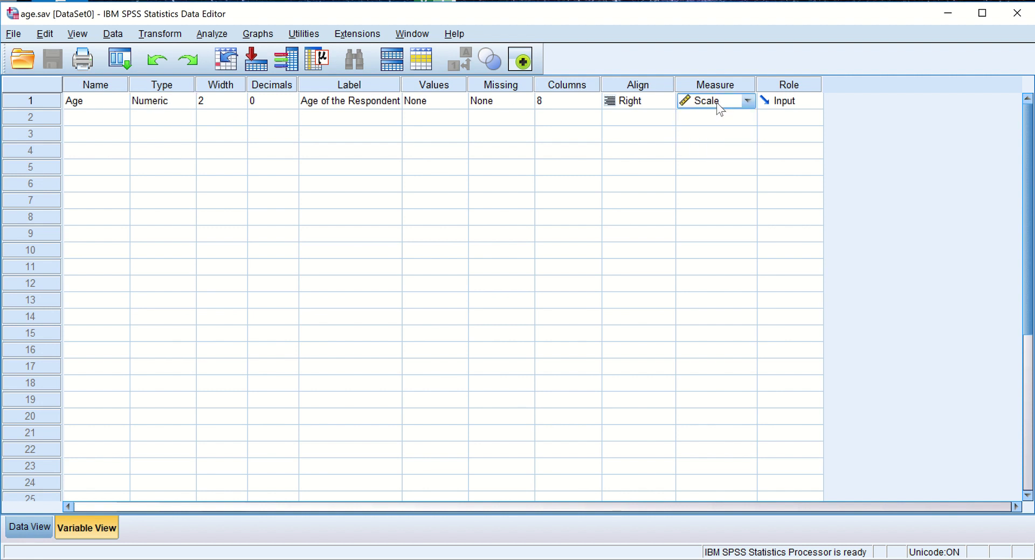